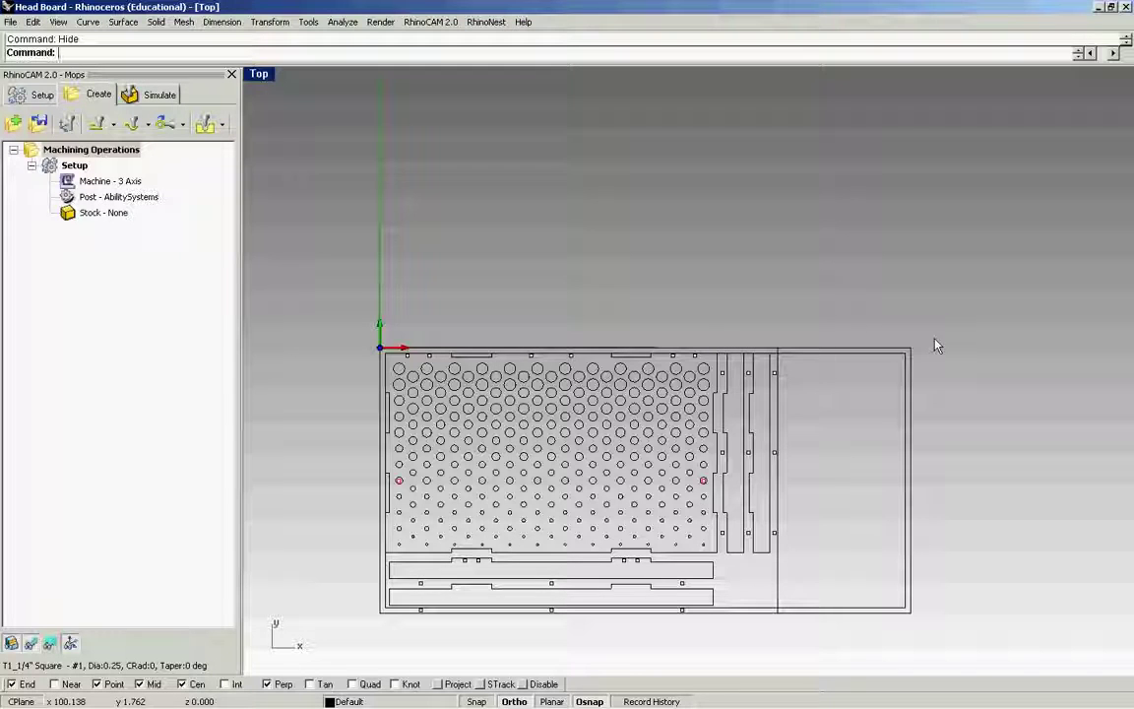
# - Move the entire sheet layout so its lower-left corner sits at the origin (0), and fit the view to it
pyautogui.moveTo(936, 346); pyautogui.dragTo(369, 618)
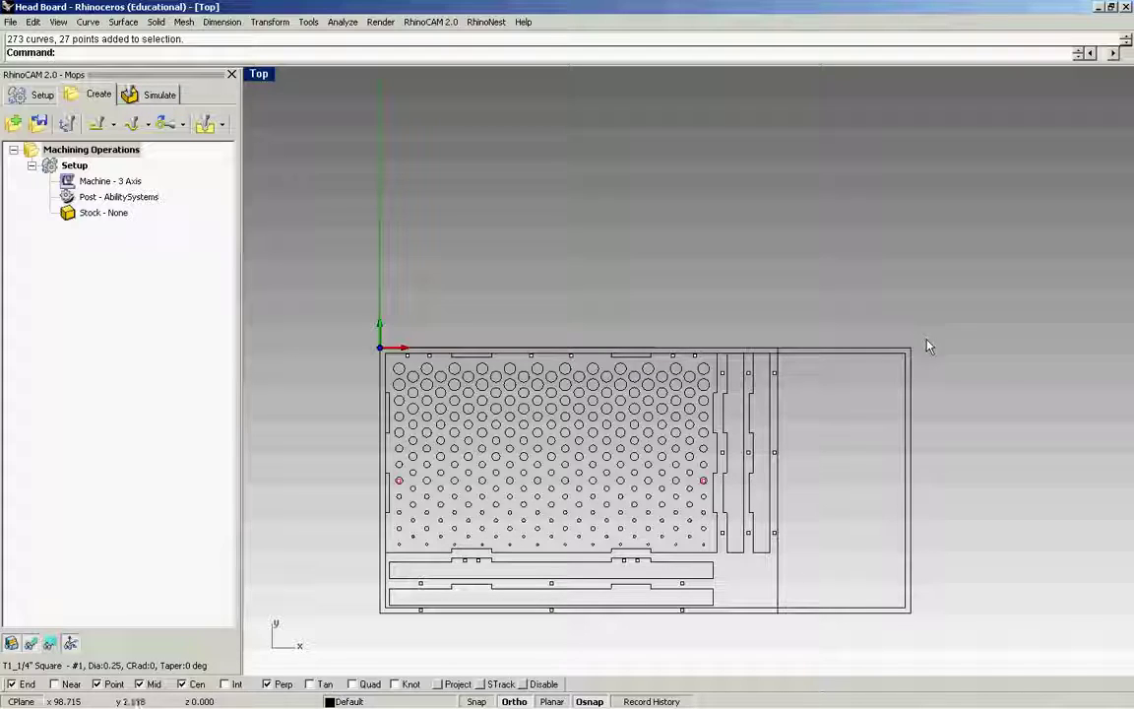
pyautogui.moveTo(922, 338)
pyautogui.mouseDown()
pyautogui.moveTo(734, 374)
pyautogui.moveTo(384, 628)
pyautogui.mouseUp()
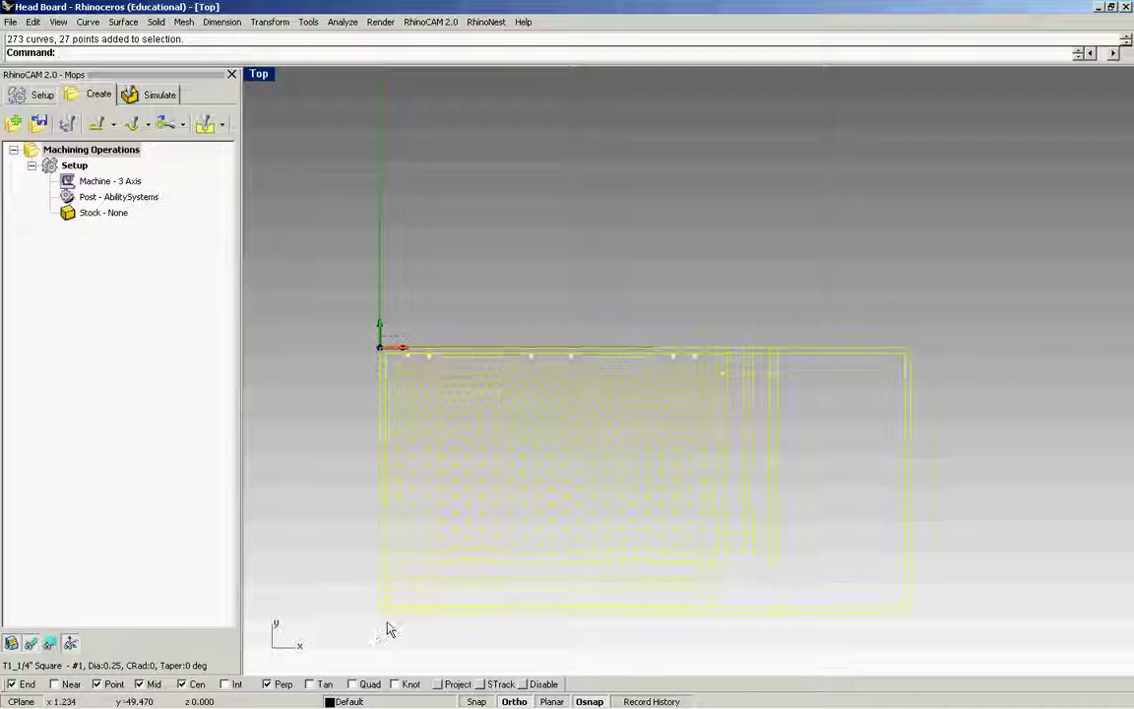
pyautogui.write('move')
pyautogui.press('Return')
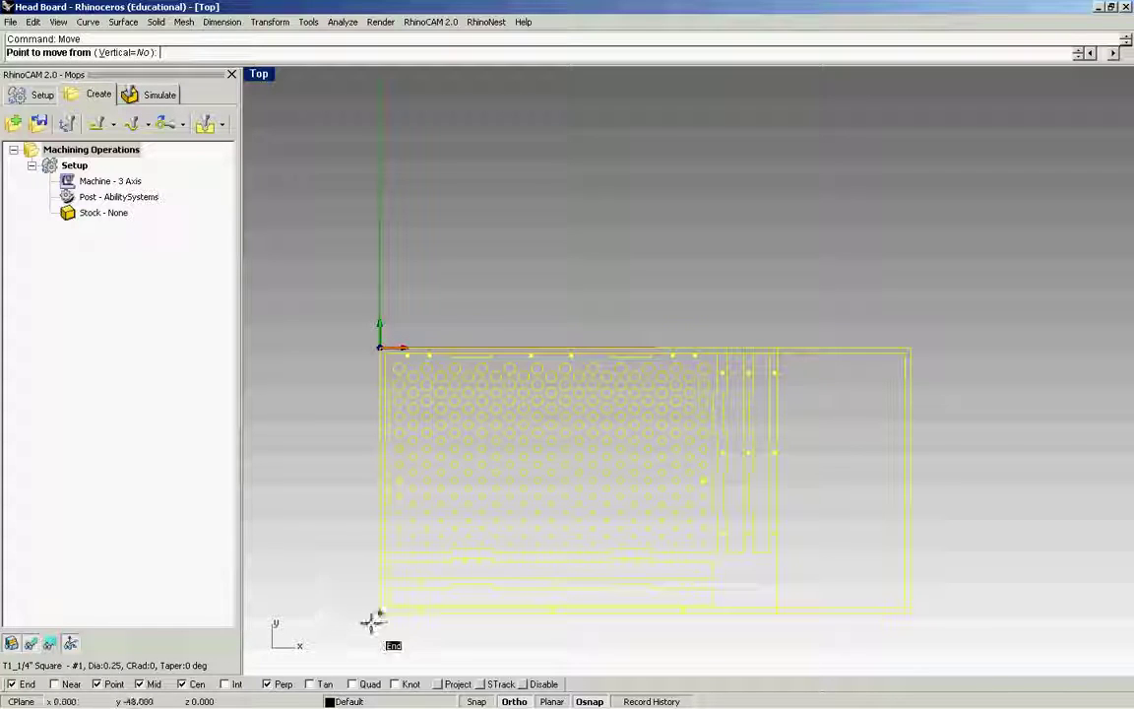
pyautogui.click(380, 613)
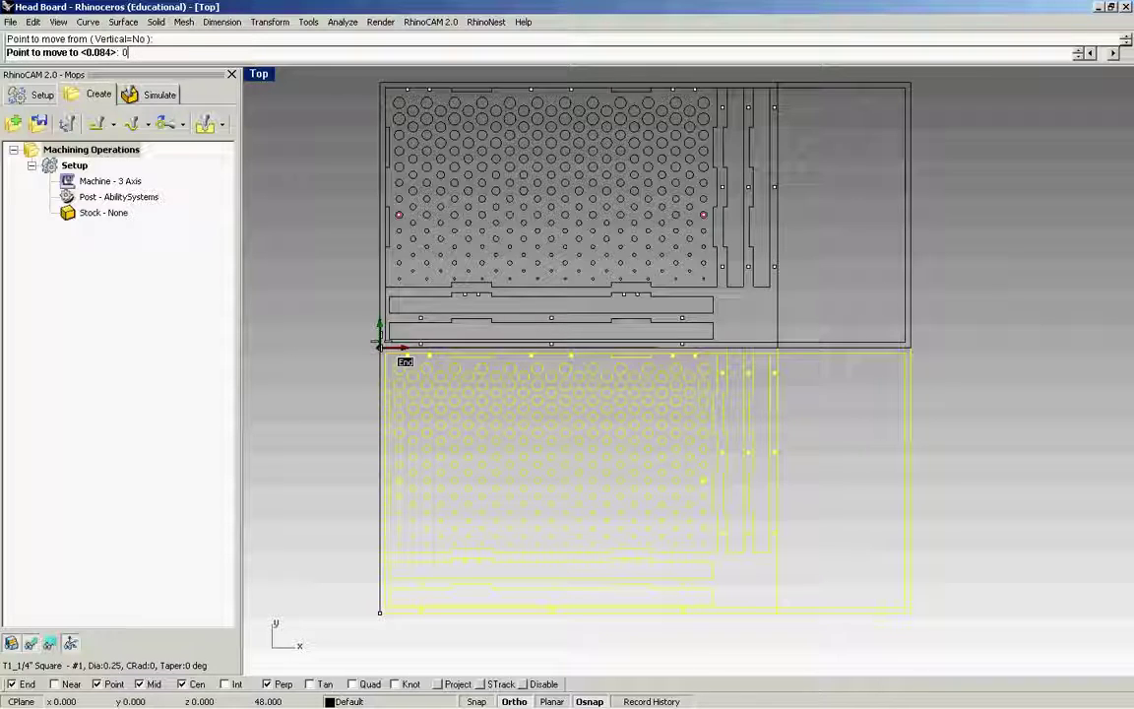
pyautogui.press('Return')
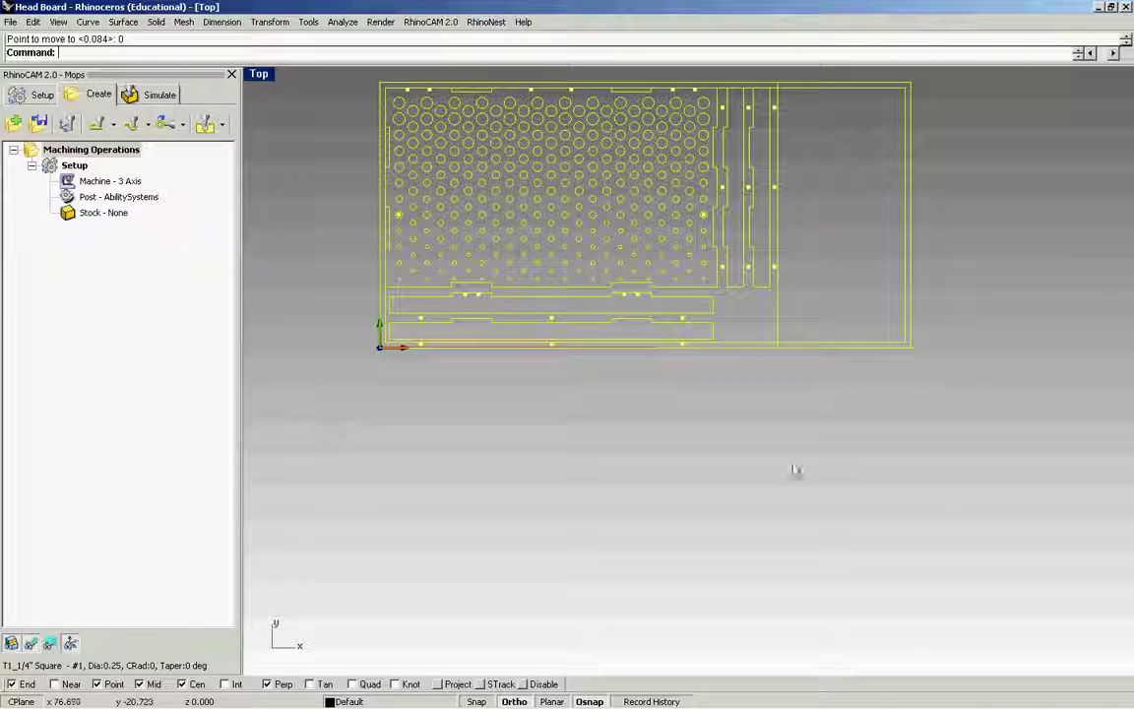
pyautogui.write('zs')
pyautogui.press('Return')
pyautogui.press('Escape')
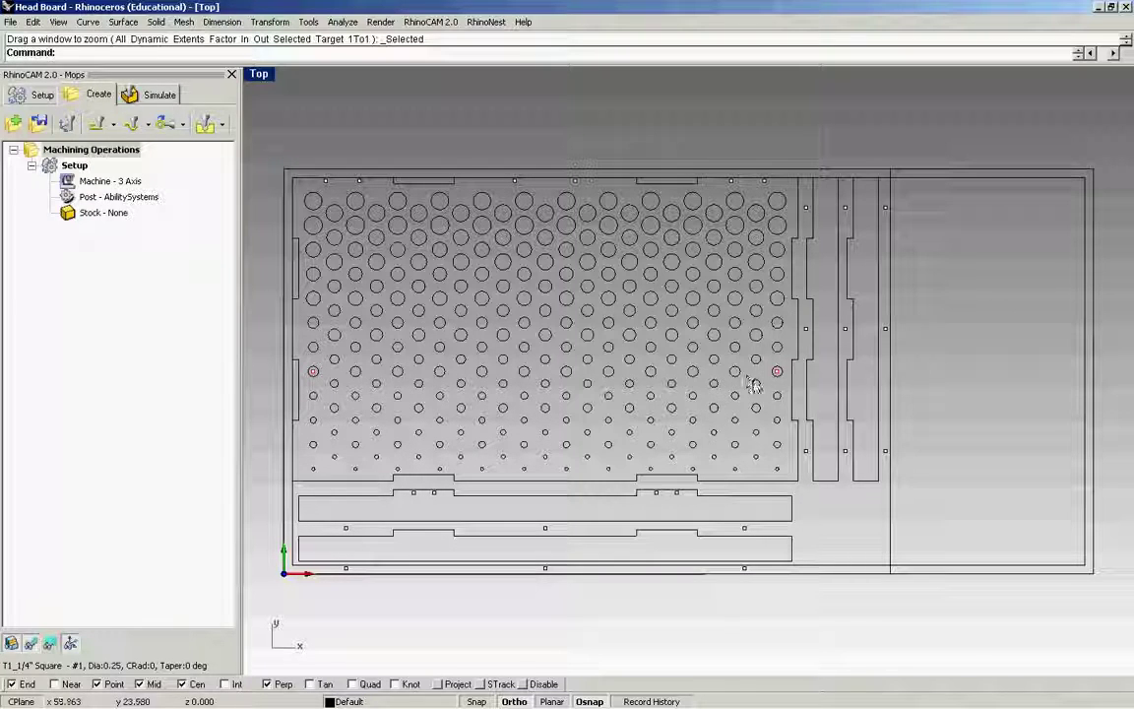
# - Hide the pair of red-marked objects at the left and right edges of the perforated panel
pyautogui.click(779, 373)
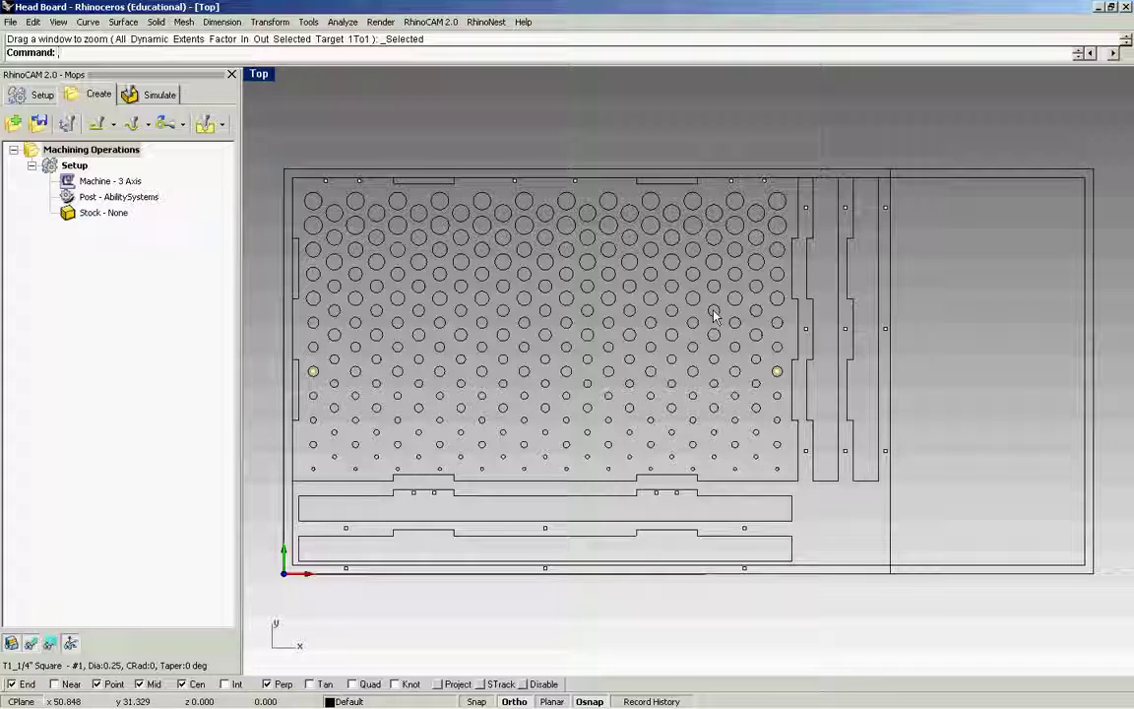
pyautogui.write('Hi')
pyautogui.press('Return')
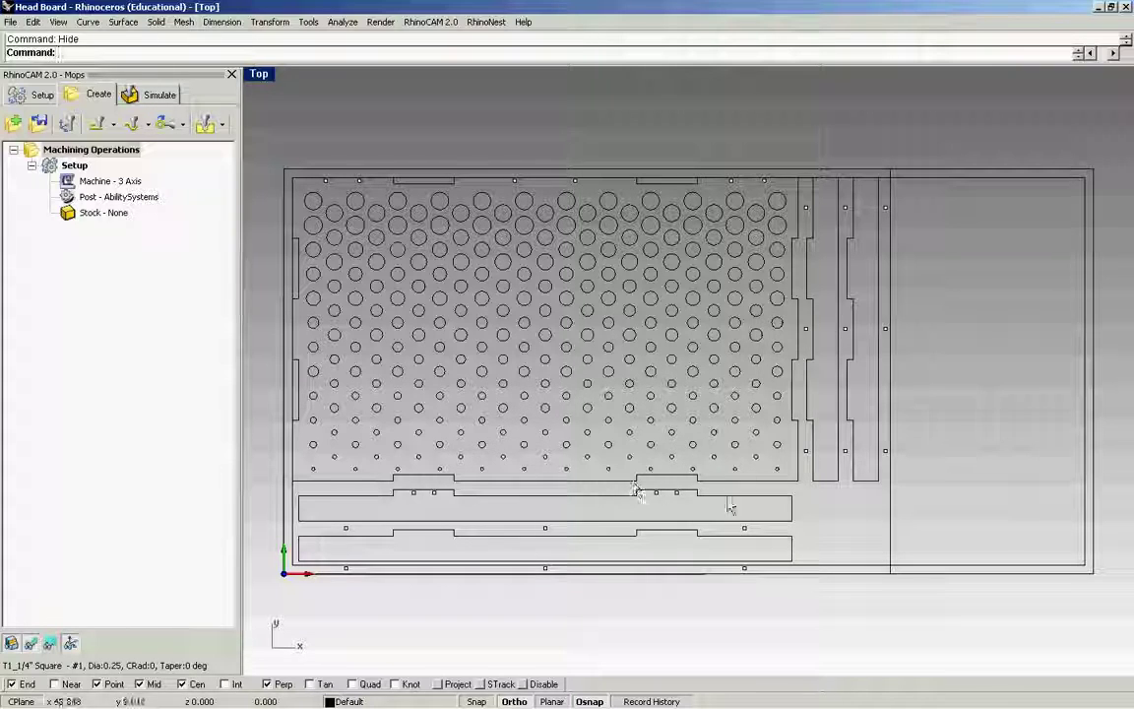
# - Examine which curves form the part outlines and which cutting tools are in the tool library
pyautogui.click(808, 269)
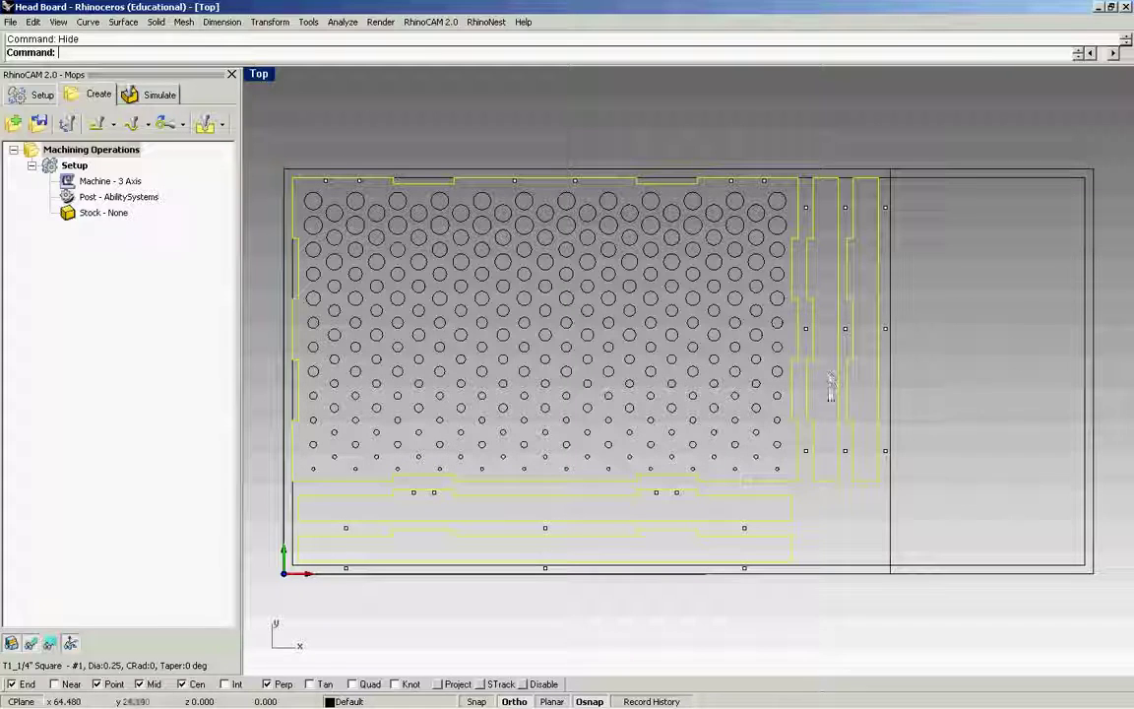
pyautogui.click(821, 518)
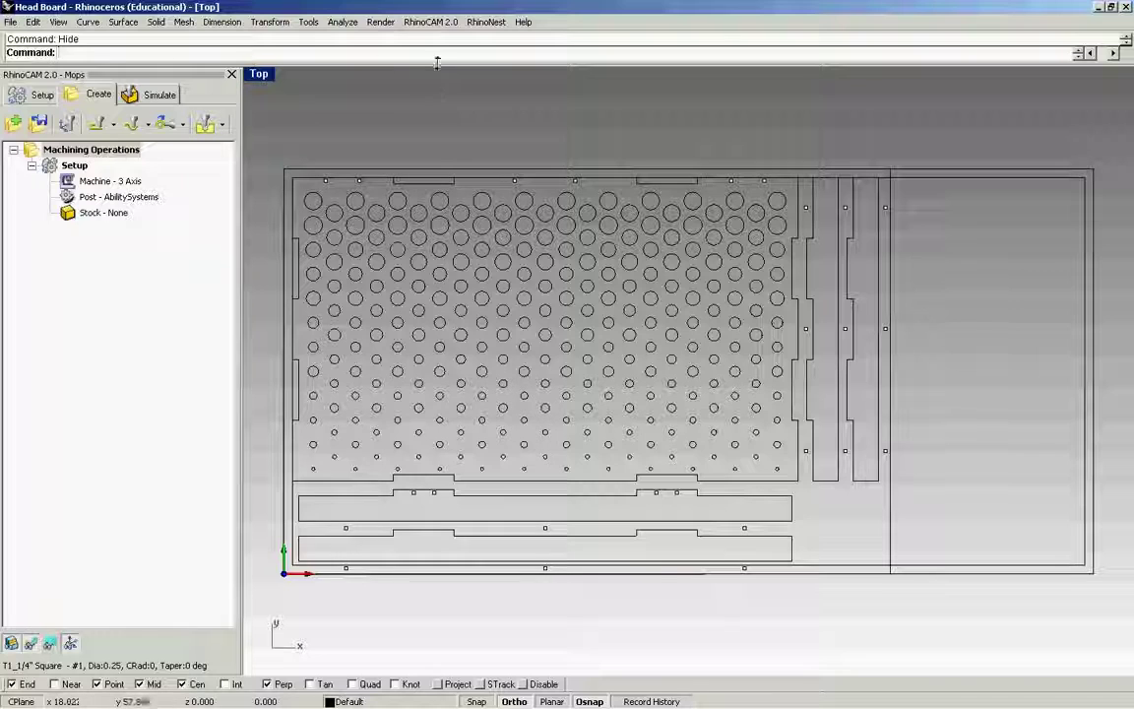
pyautogui.click(430, 22)
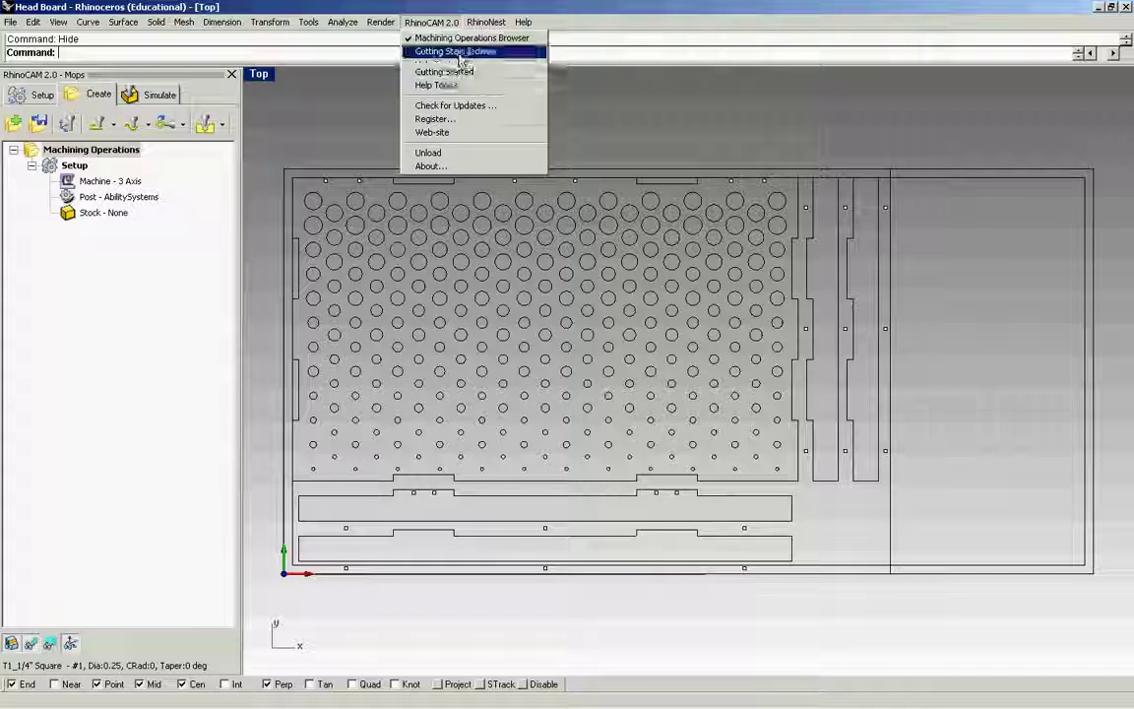
pyautogui.click(451, 52)
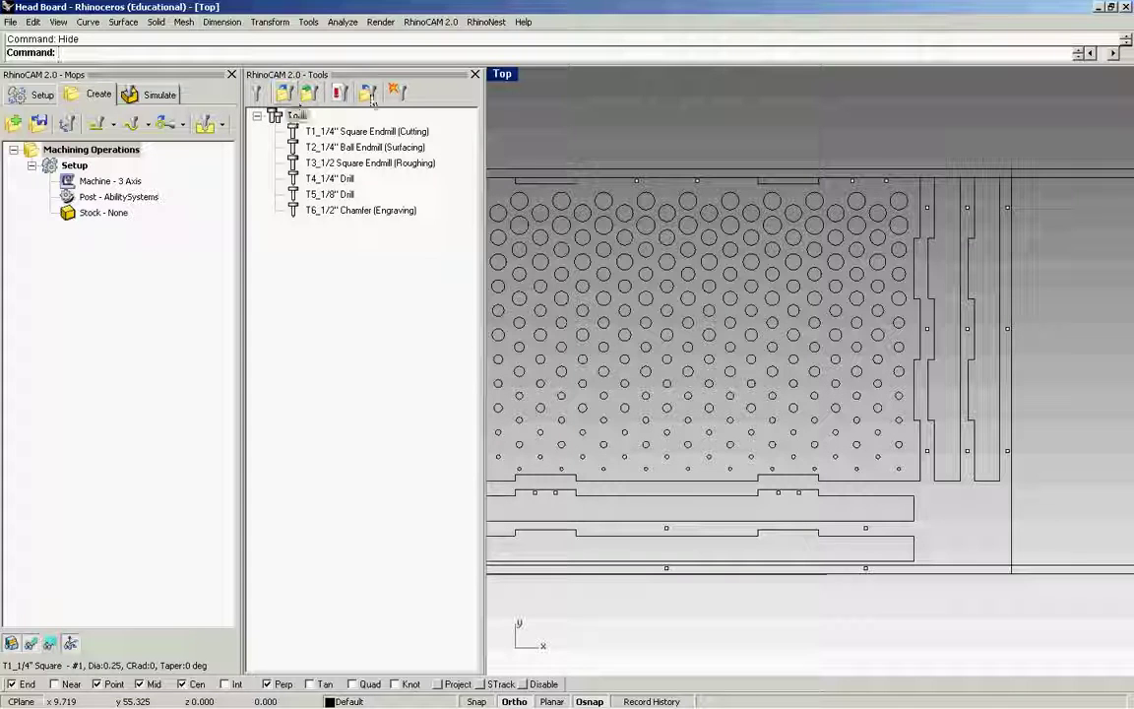
pyautogui.click(475, 74)
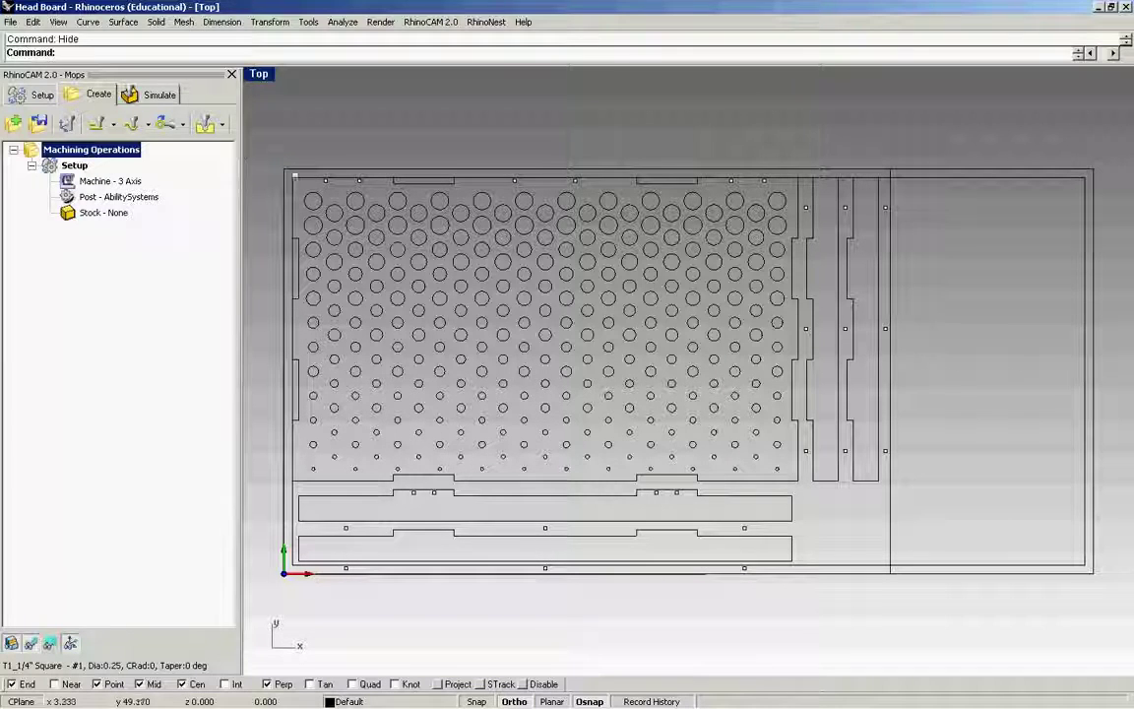
# - Start a Drilling operation on the hold-down points around the parts, using the T5_1/8" Drill
pyautogui.click(326, 183)
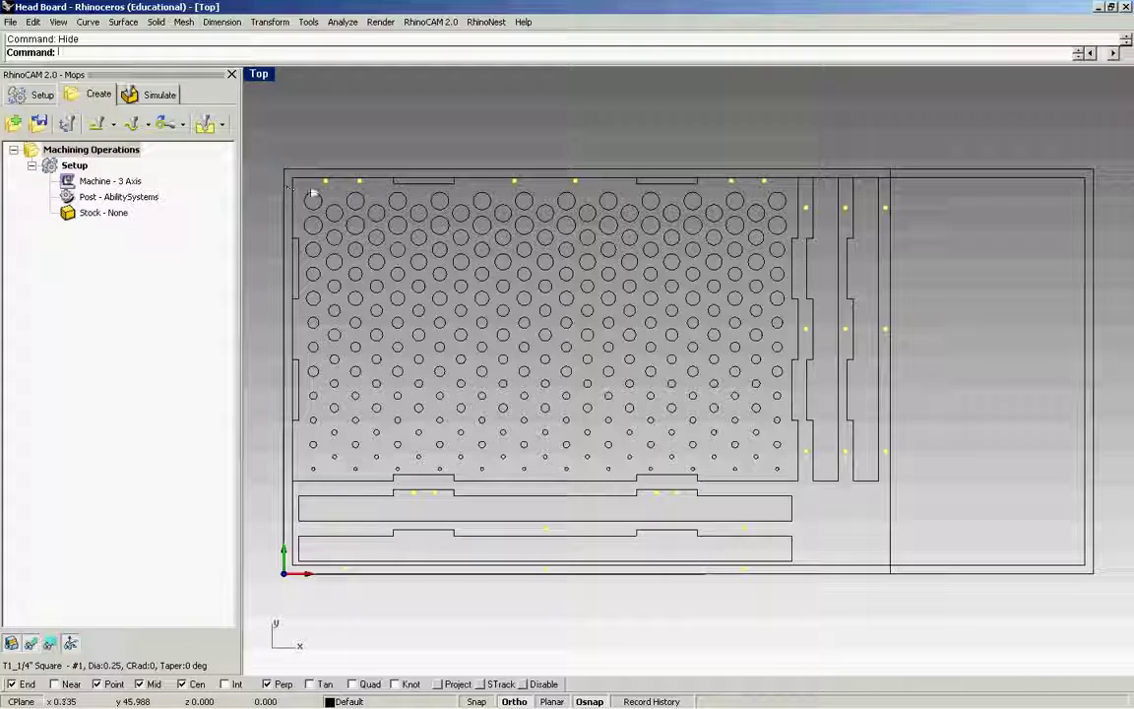
pyautogui.click(222, 123)
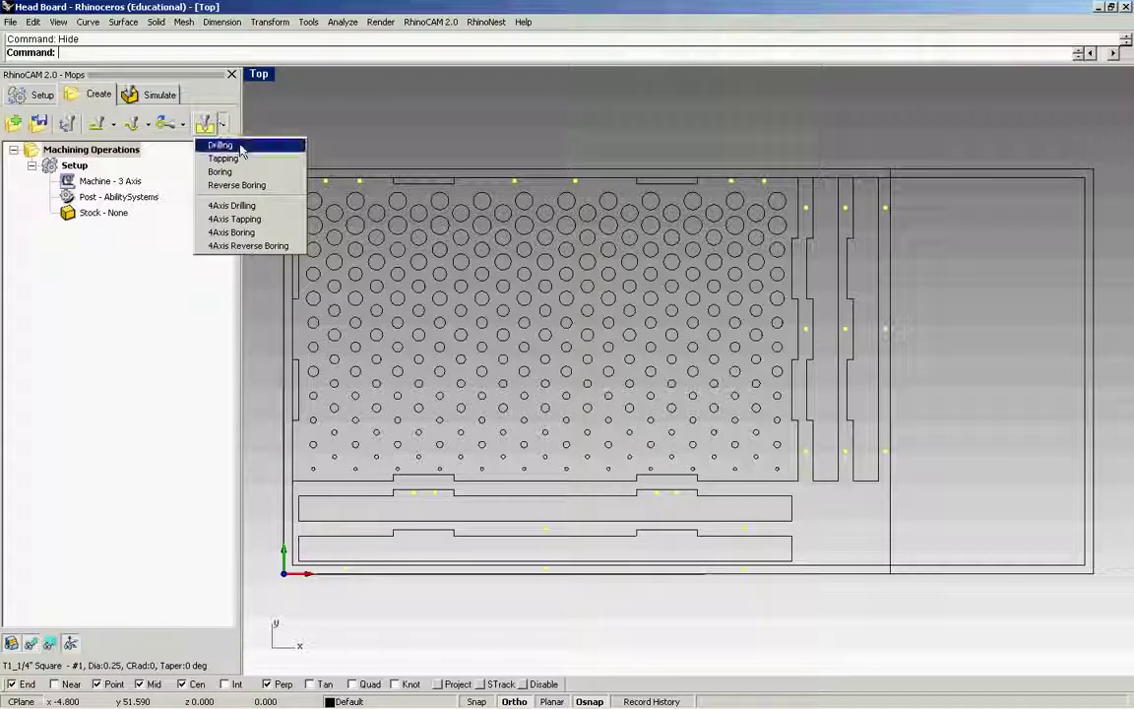
pyautogui.click(242, 145)
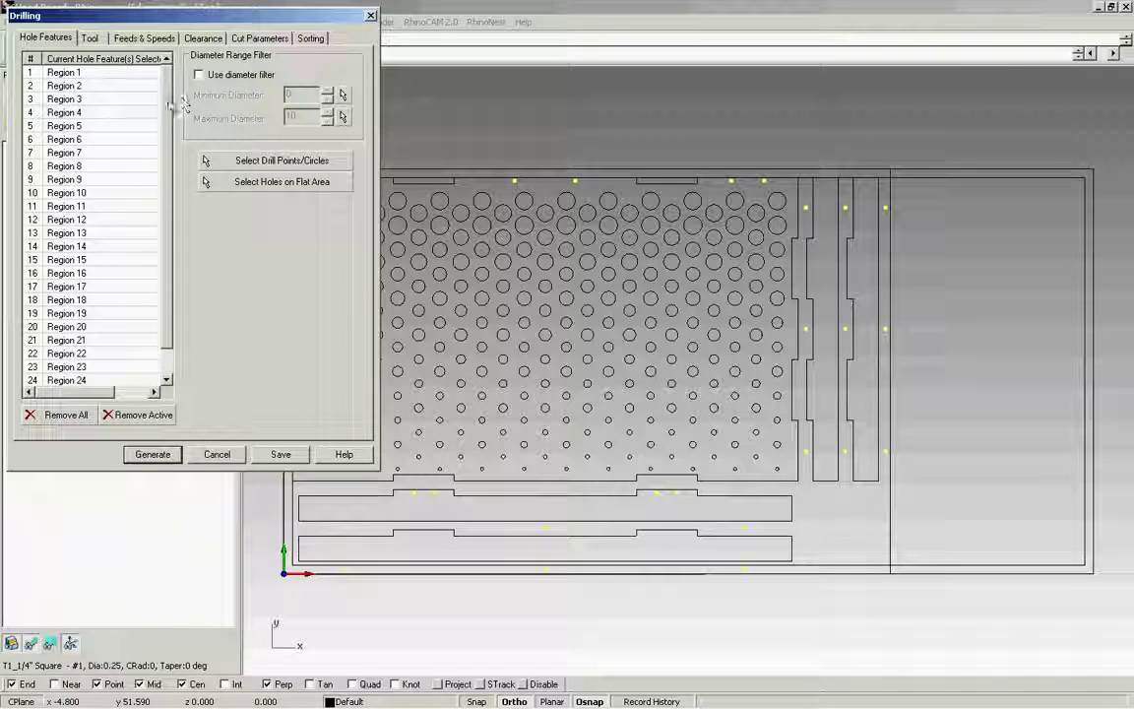
pyautogui.moveTo(168, 102); pyautogui.dragTo(168, 151)
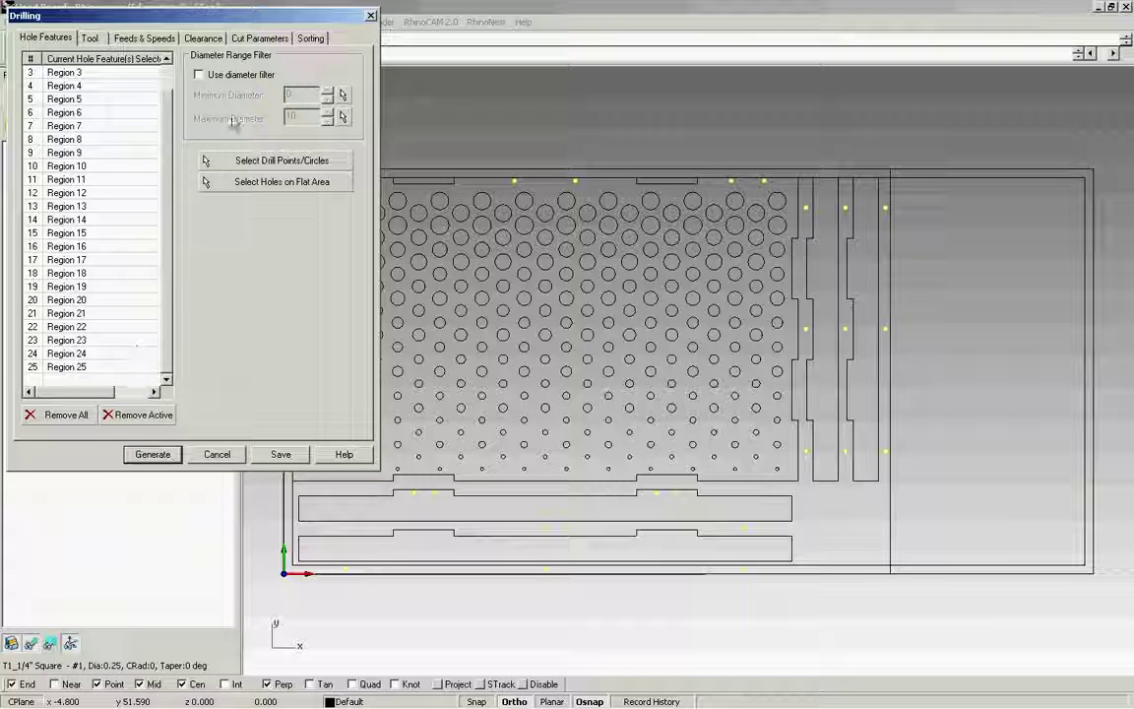
pyautogui.click(88, 39)
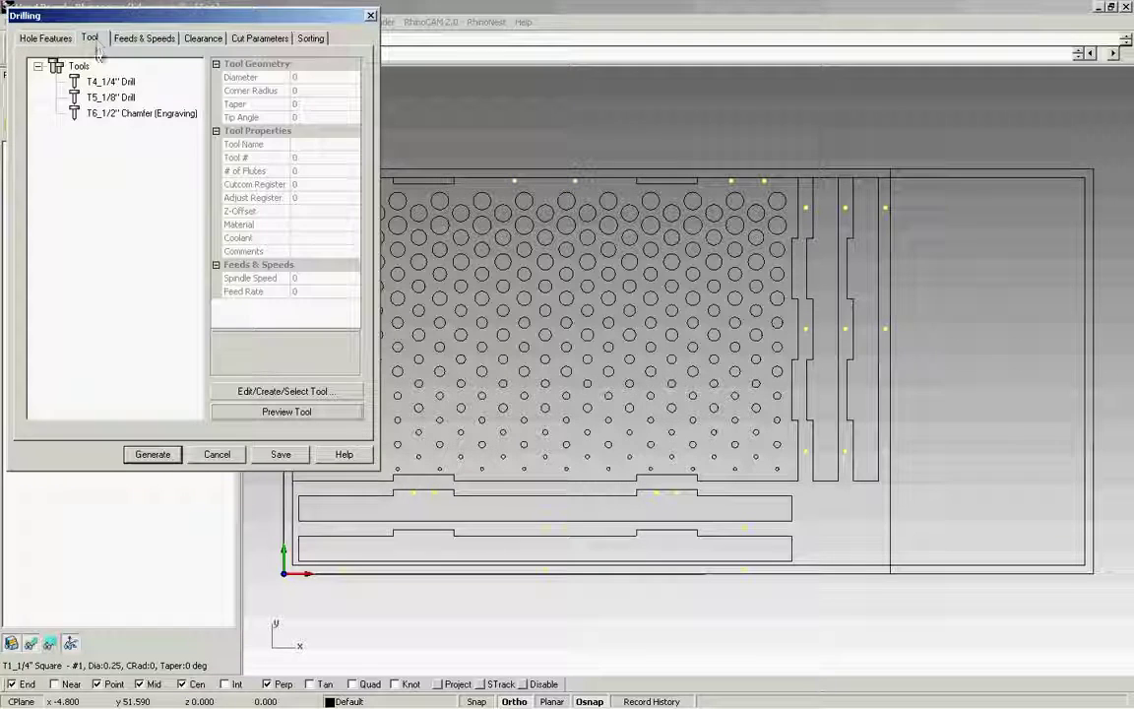
pyautogui.click(108, 97)
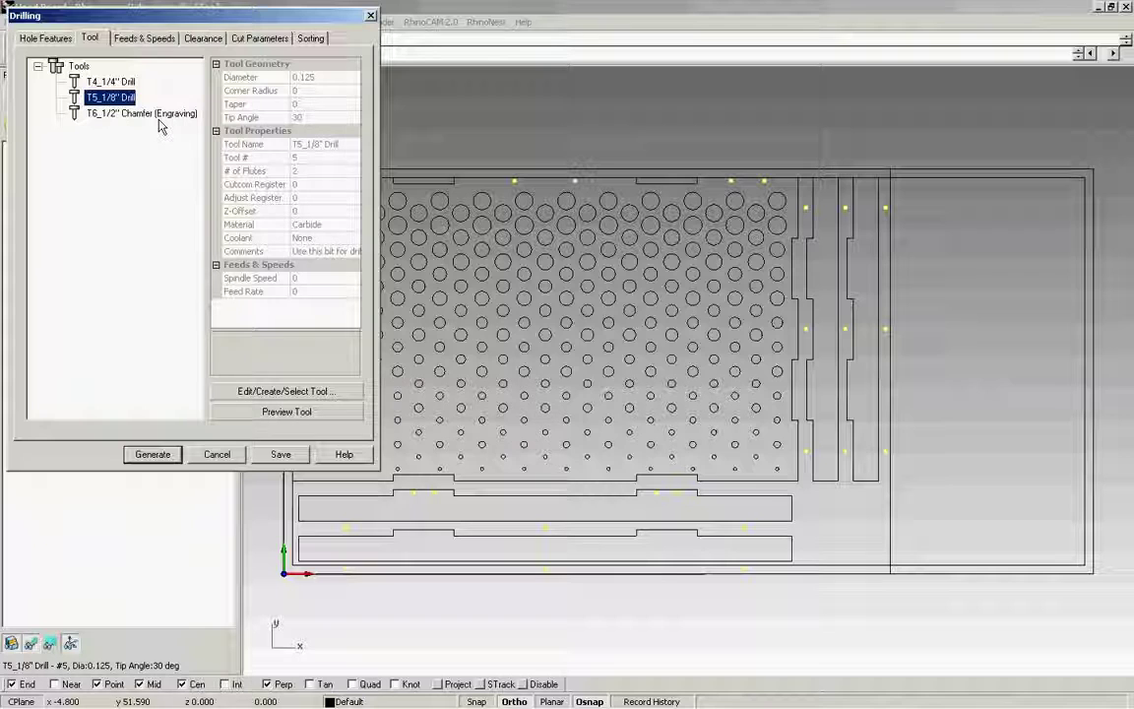
# - Set the drilling operation's spindle speed to 18000 RPM and check its clearance settings
pyautogui.click(143, 39)
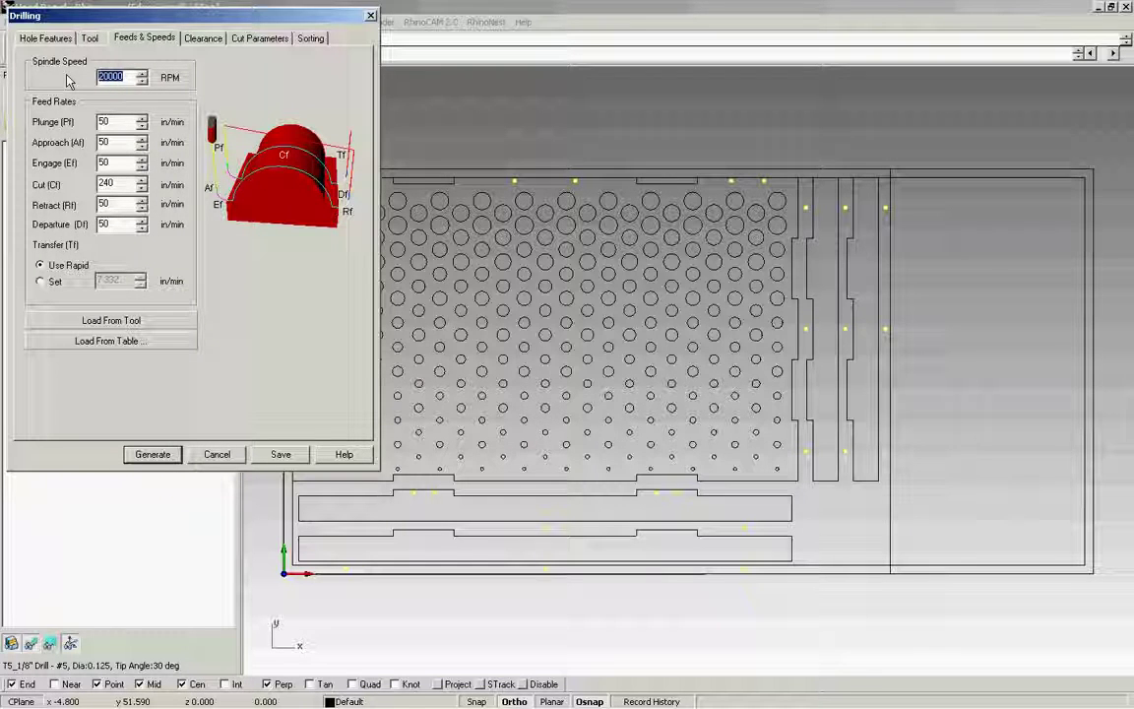
pyautogui.write('18')
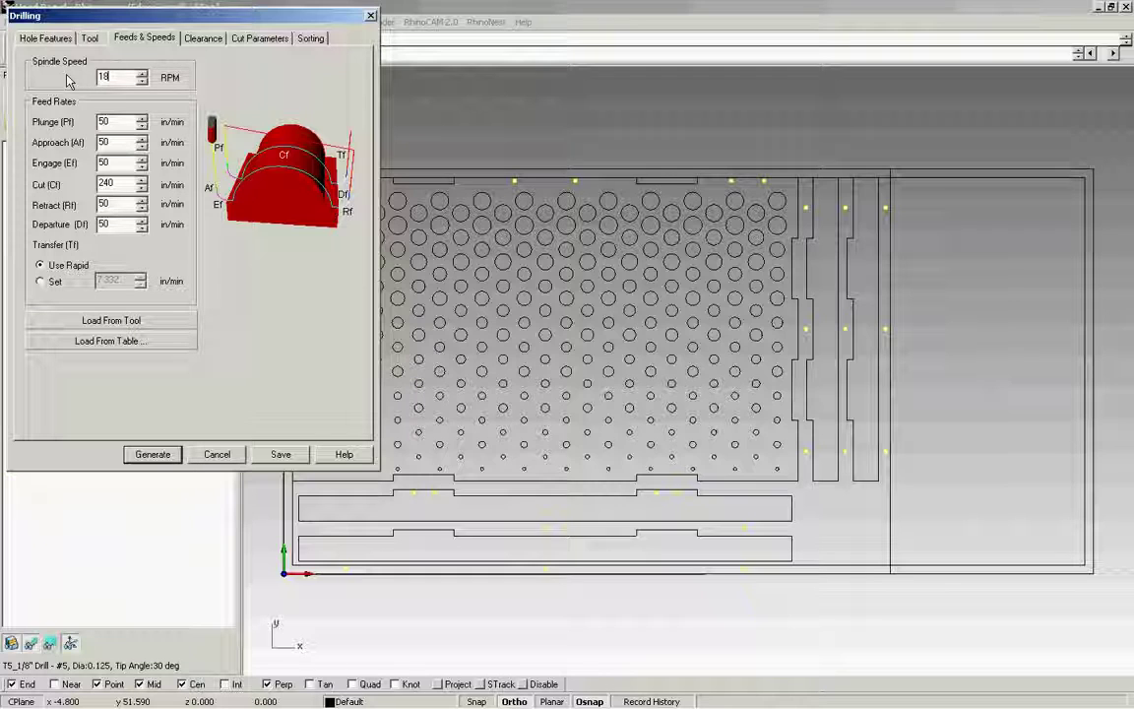
pyautogui.write('000')
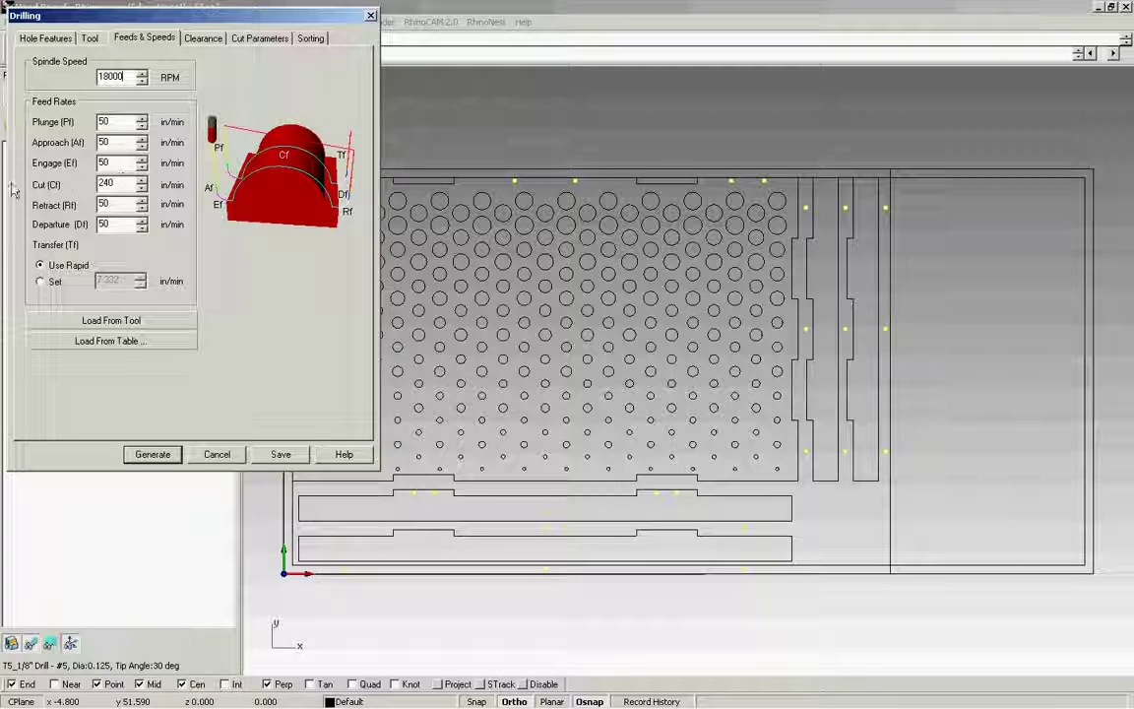
pyautogui.click(206, 41)
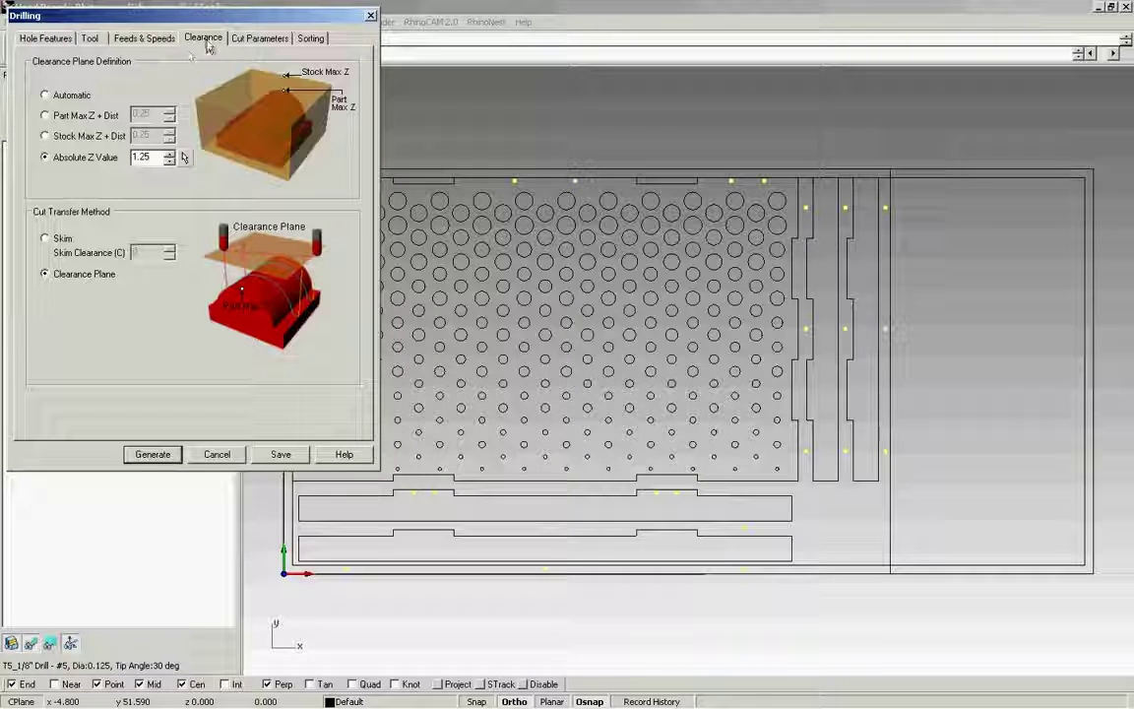
# - Set the drill type to Deep Drill with drill depth .8, approach distance .2 and step increment .4
pyautogui.click(281, 41)
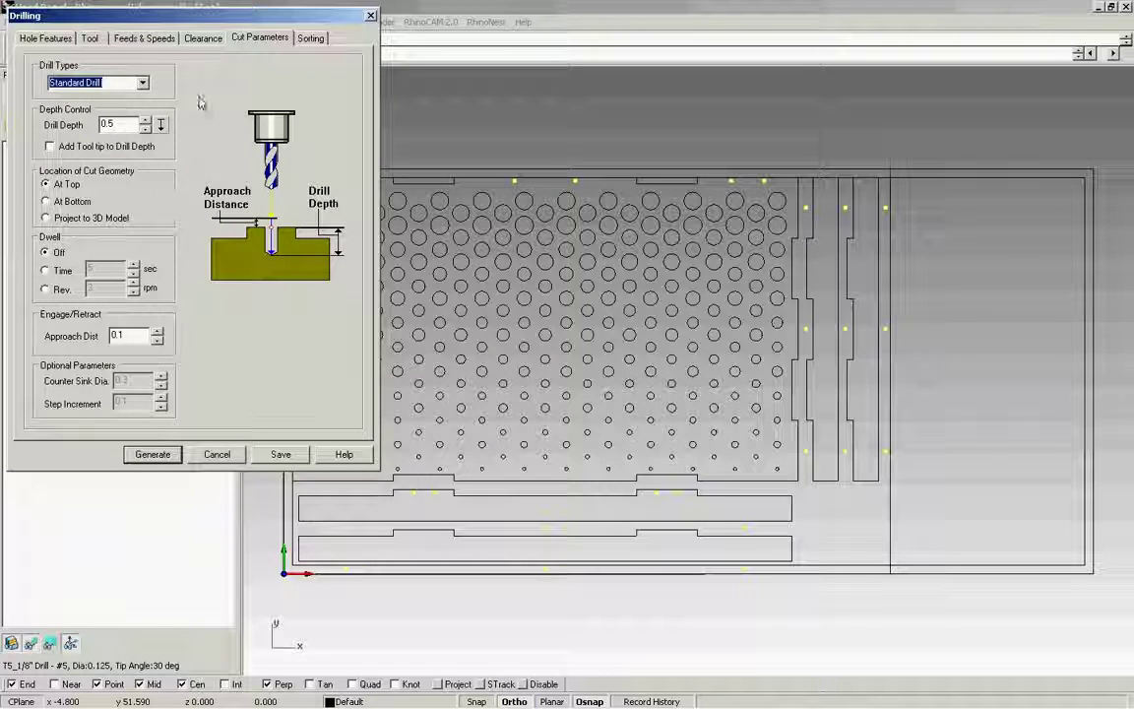
pyautogui.click(144, 86)
pyautogui.click(84, 107)
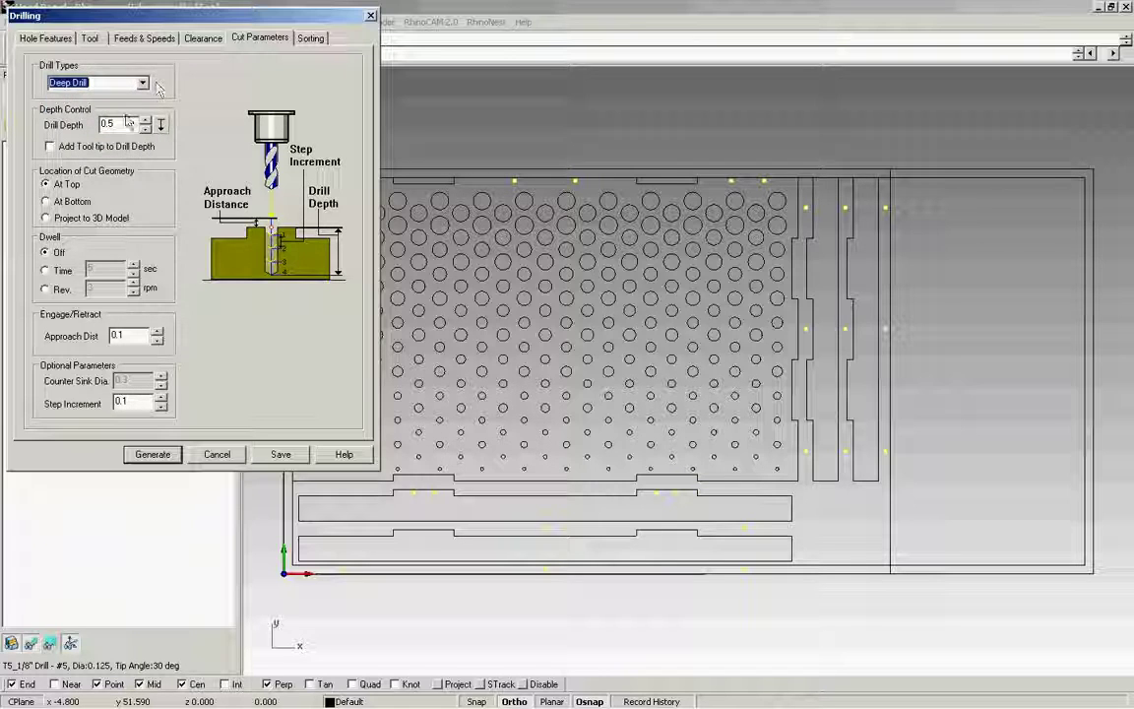
pyautogui.moveTo(117, 124); pyautogui.dragTo(26, 129)
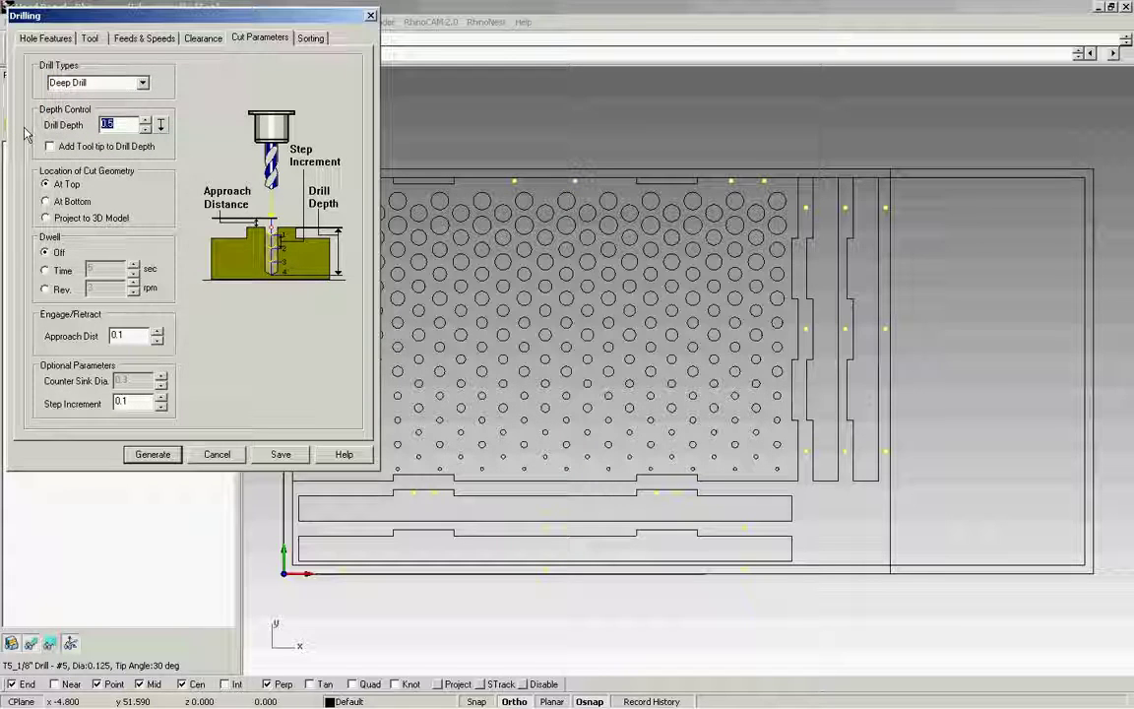
pyautogui.write('8')
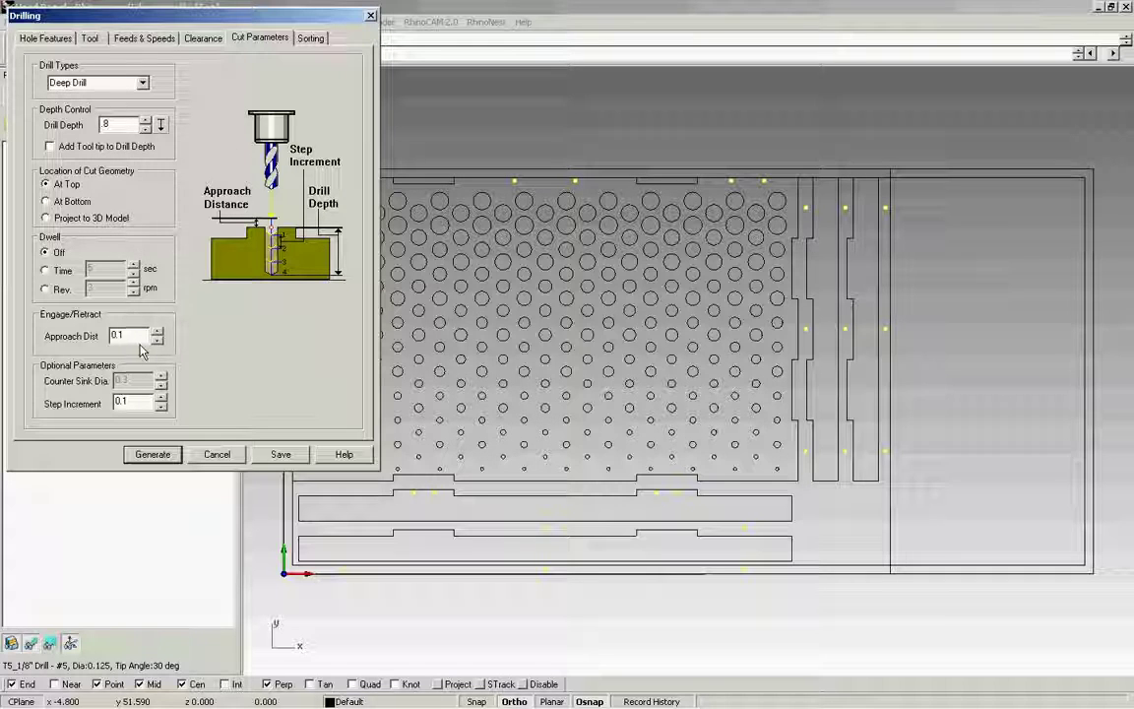
pyautogui.moveTo(139, 338); pyautogui.dragTo(2, 315)
pyautogui.press('Tab')
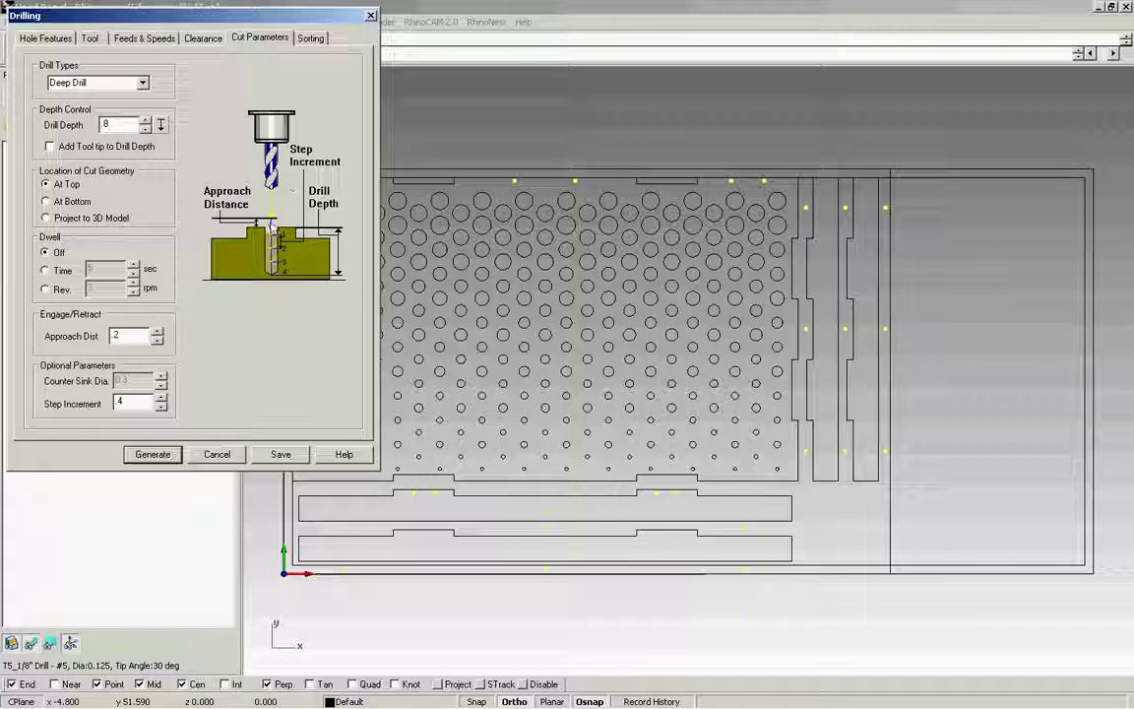
# - Order the holes with Minimum Distance Sort from the lower right and generate the drilling toolpath
pyautogui.click(311, 39)
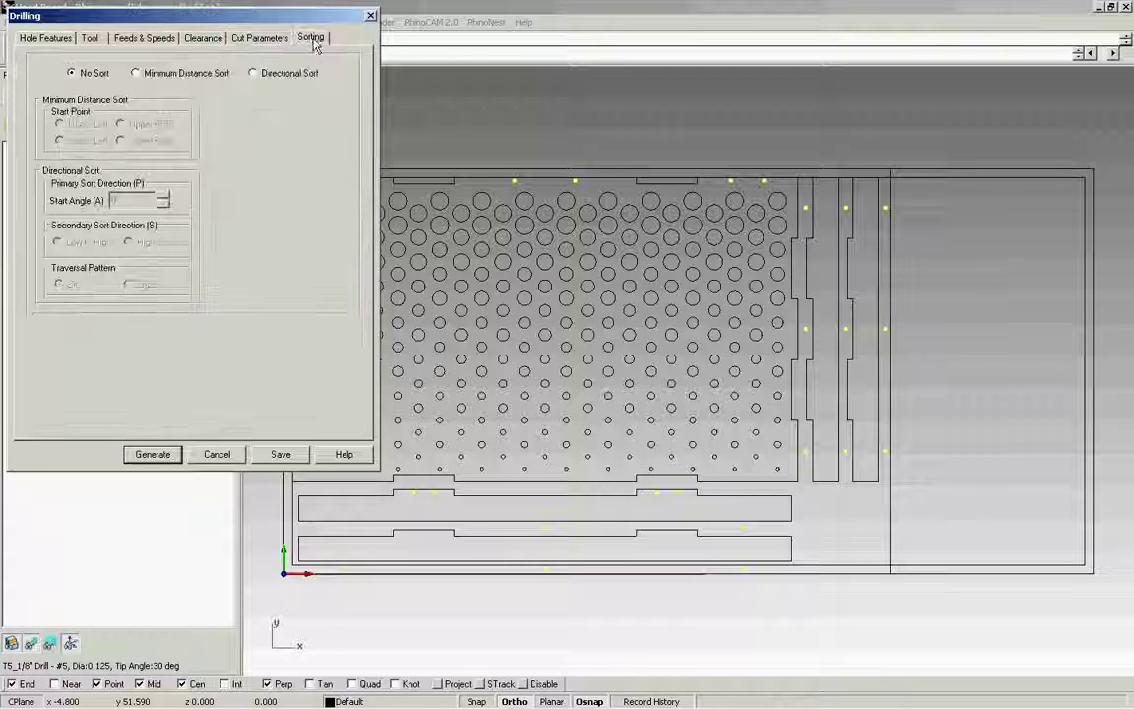
pyautogui.moveTo(503, 204); pyautogui.dragTo(307, 108)
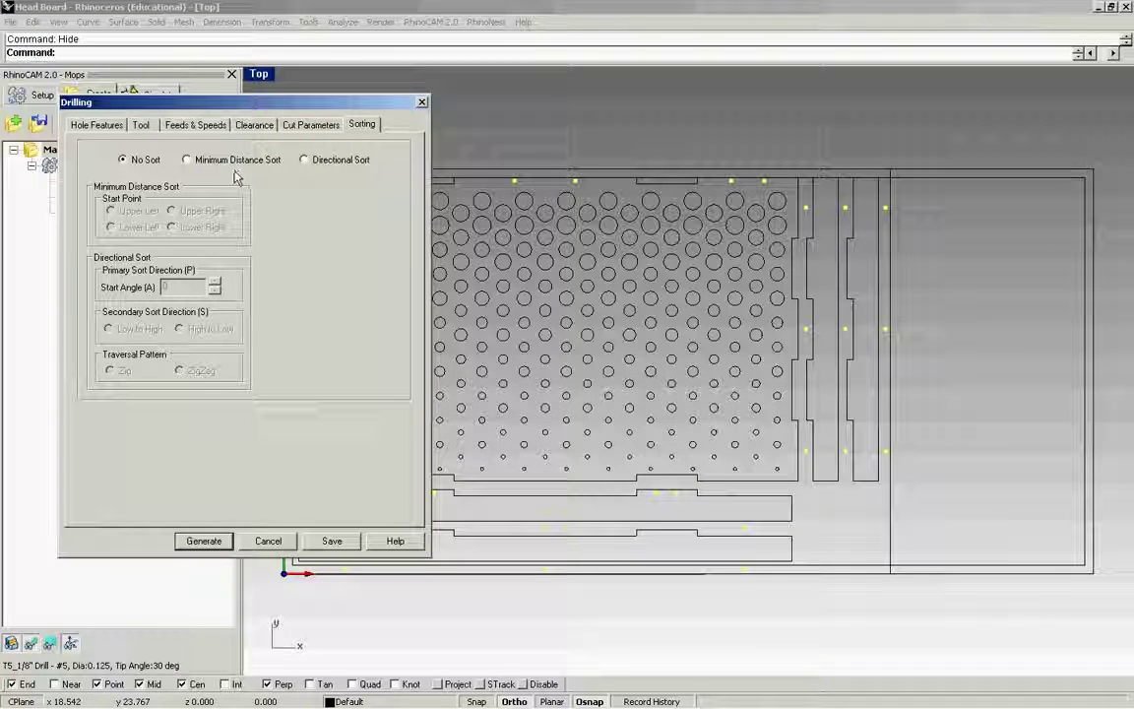
pyautogui.click(187, 160)
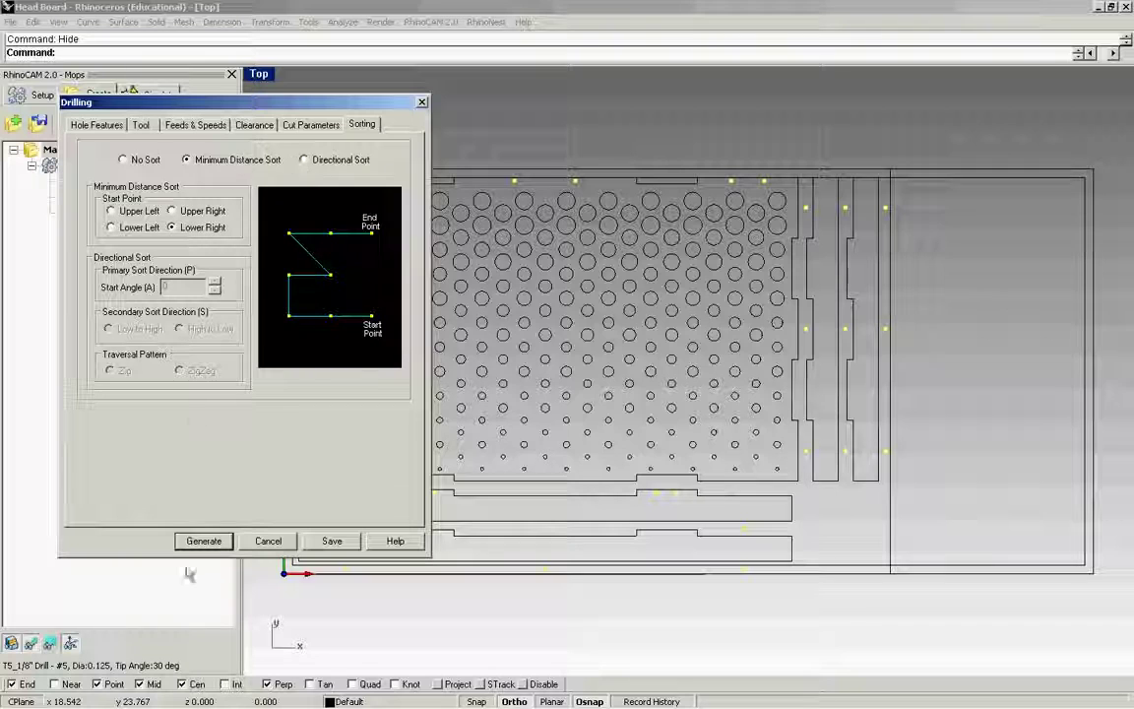
pyautogui.click(204, 541)
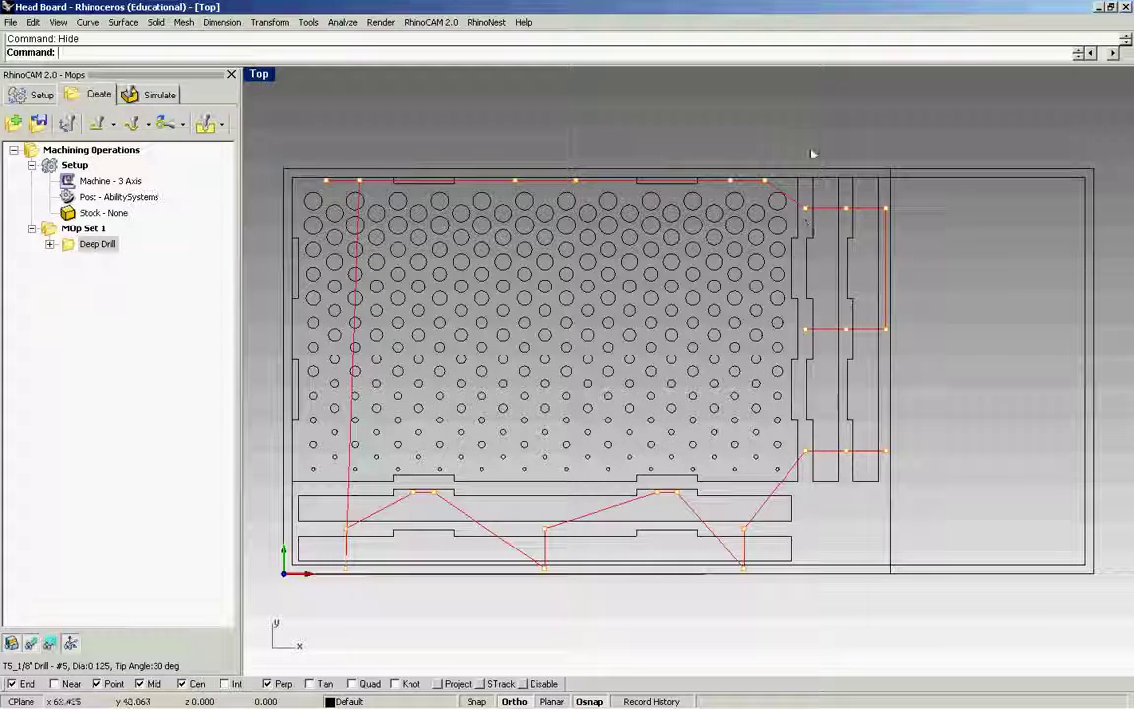
# - Highlight the panel's perforation circles and, separately, the part outline curves to identify the remaining cutting geometry
pyautogui.click(444, 240)
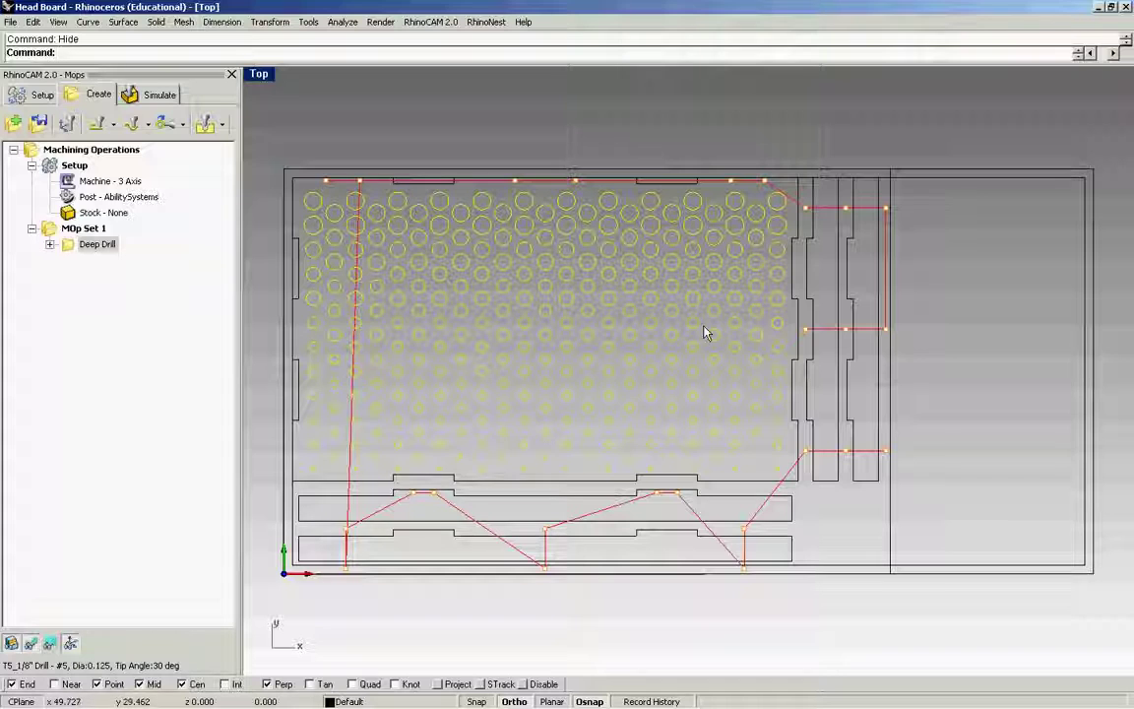
pyautogui.click(783, 161)
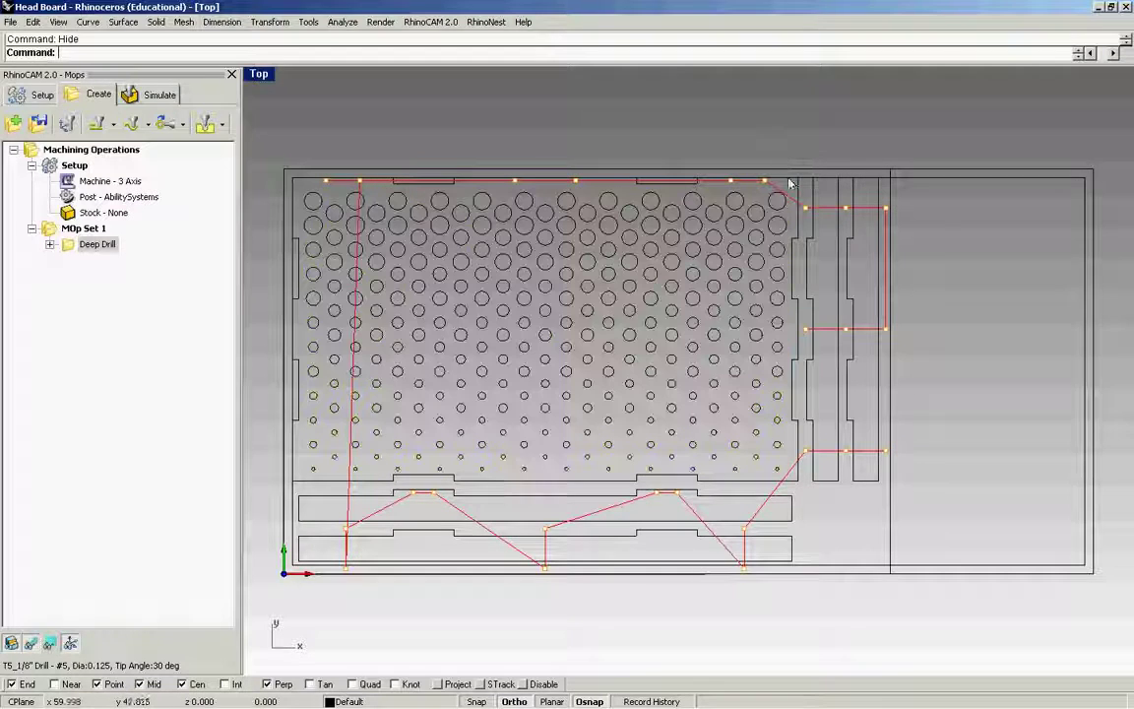
pyautogui.click(799, 194)
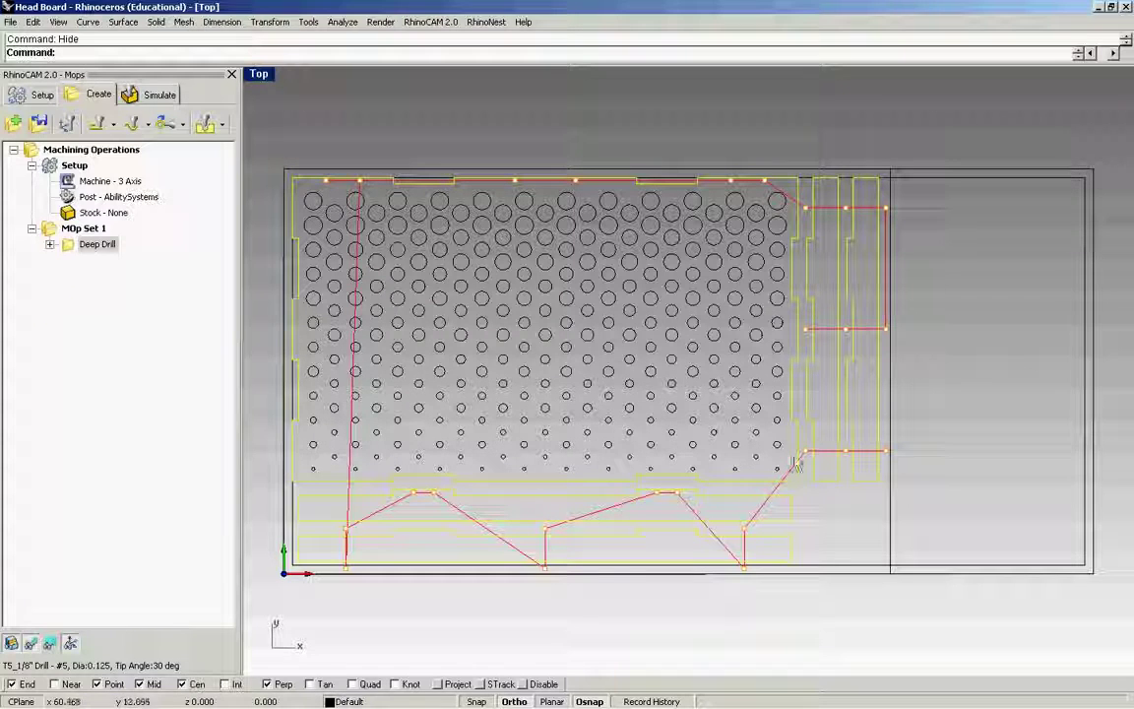
# - Select all the perforation circles in the headboard panel, leaving the part outlines unselected
pyautogui.click(697, 210)
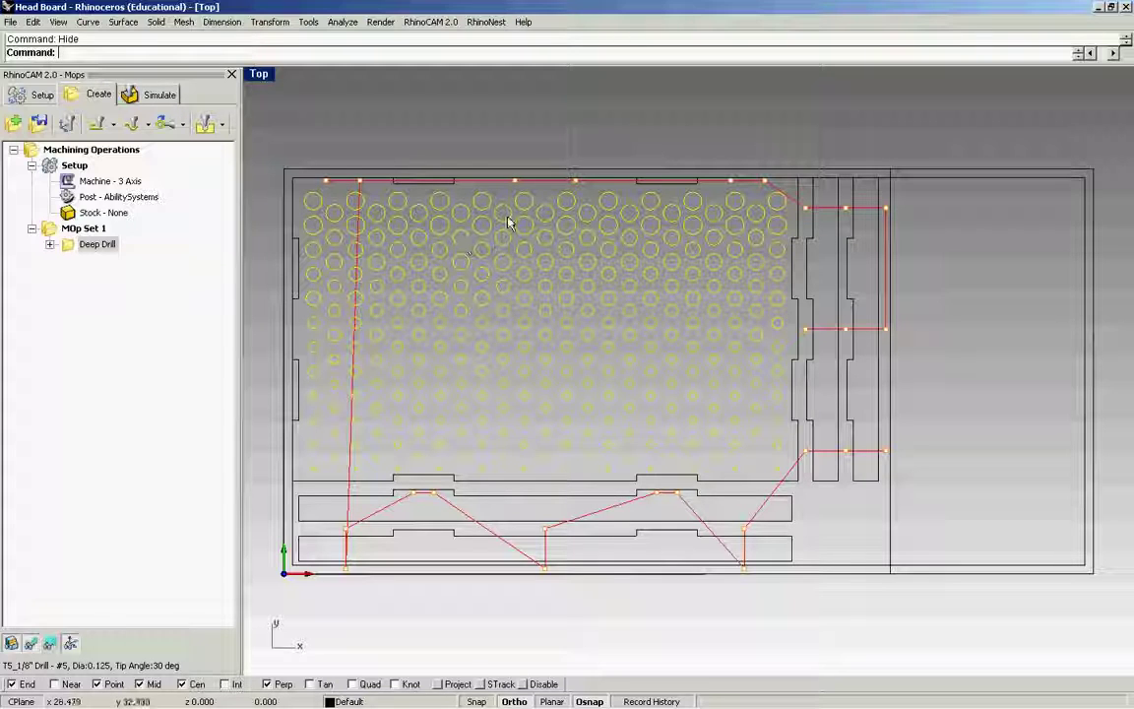
pyautogui.click(356, 144)
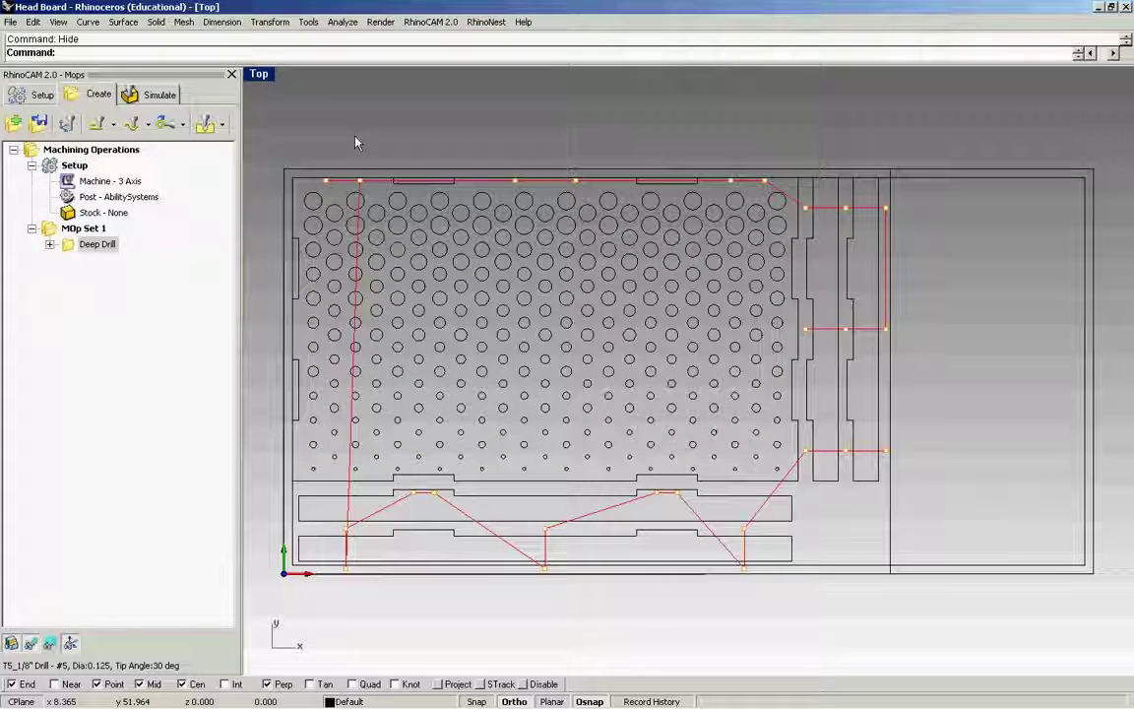
pyautogui.click(371, 220)
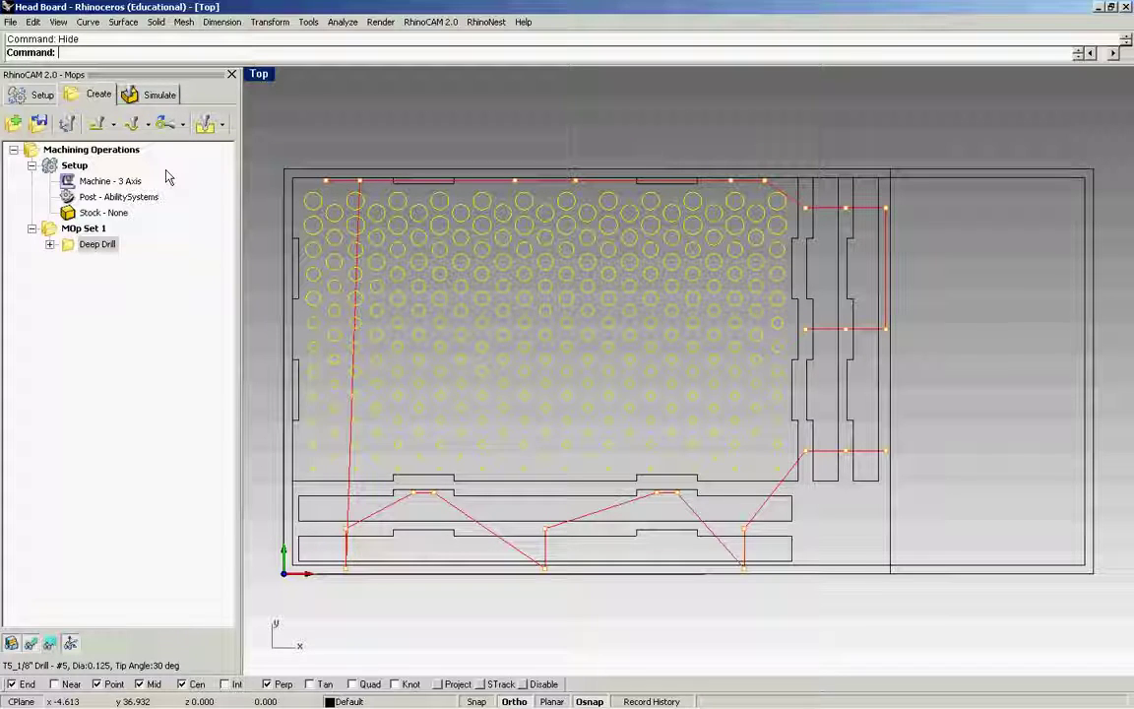
# - Create a 2 1/2 axis Profiling operation from the selected circles and assign the T1 1/4" Square Endmill
pyautogui.click(113, 123)
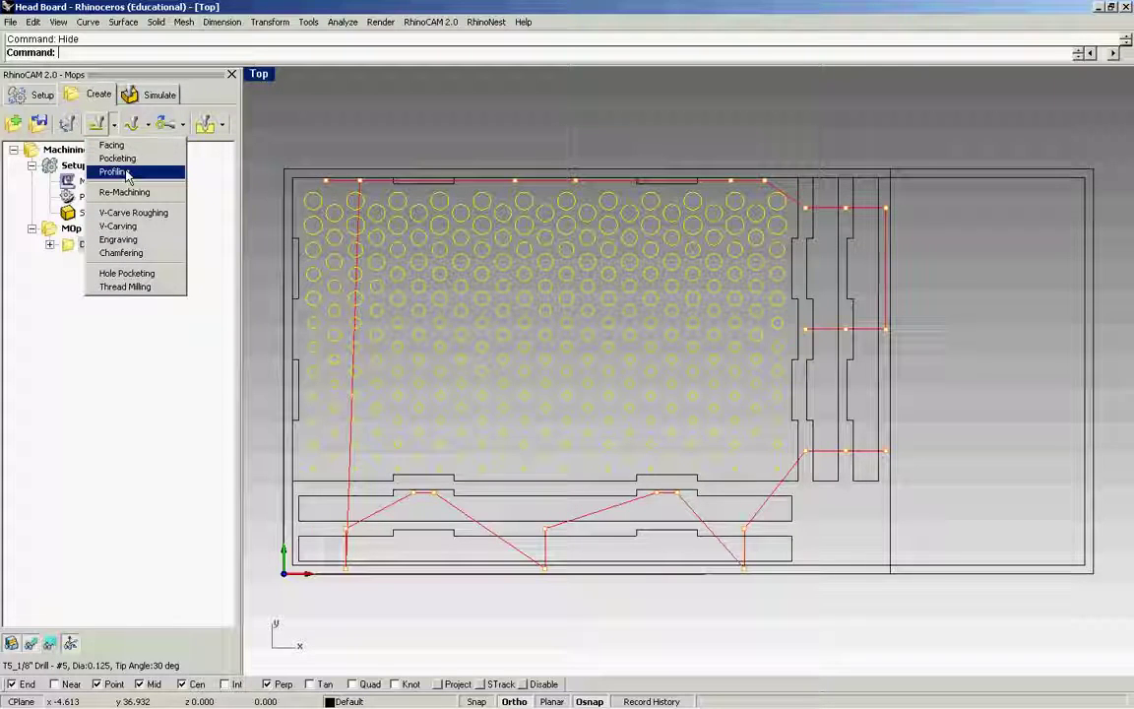
pyautogui.click(127, 174)
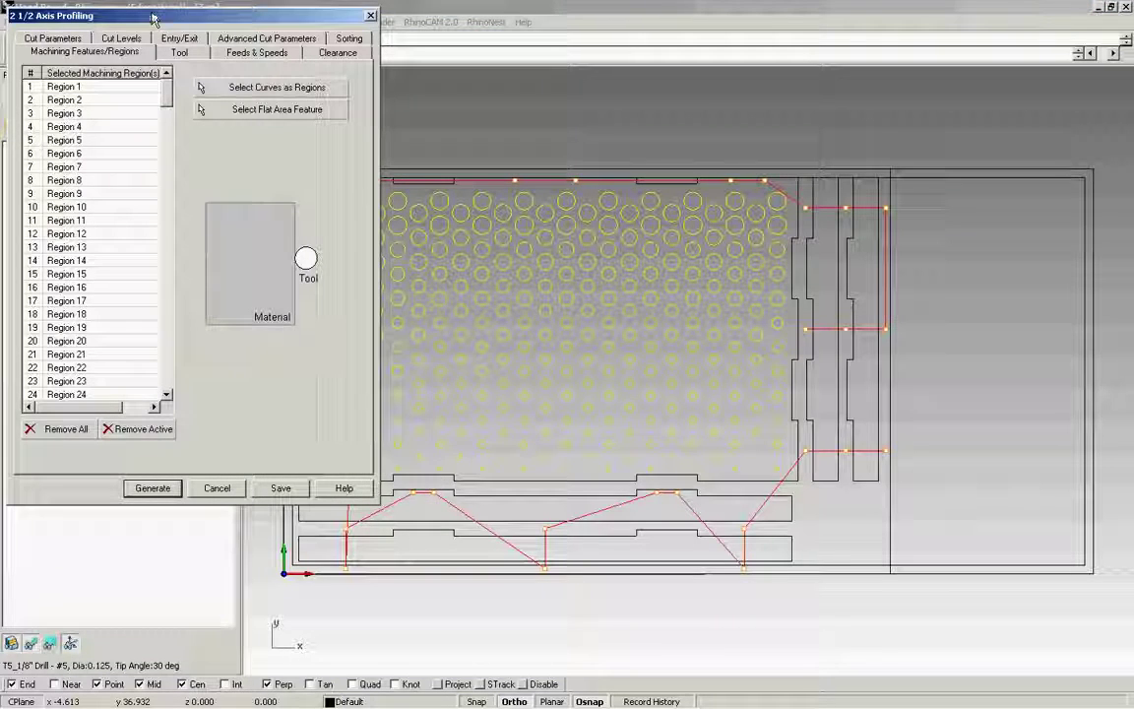
pyautogui.moveTo(152, 18); pyautogui.dragTo(160, 197)
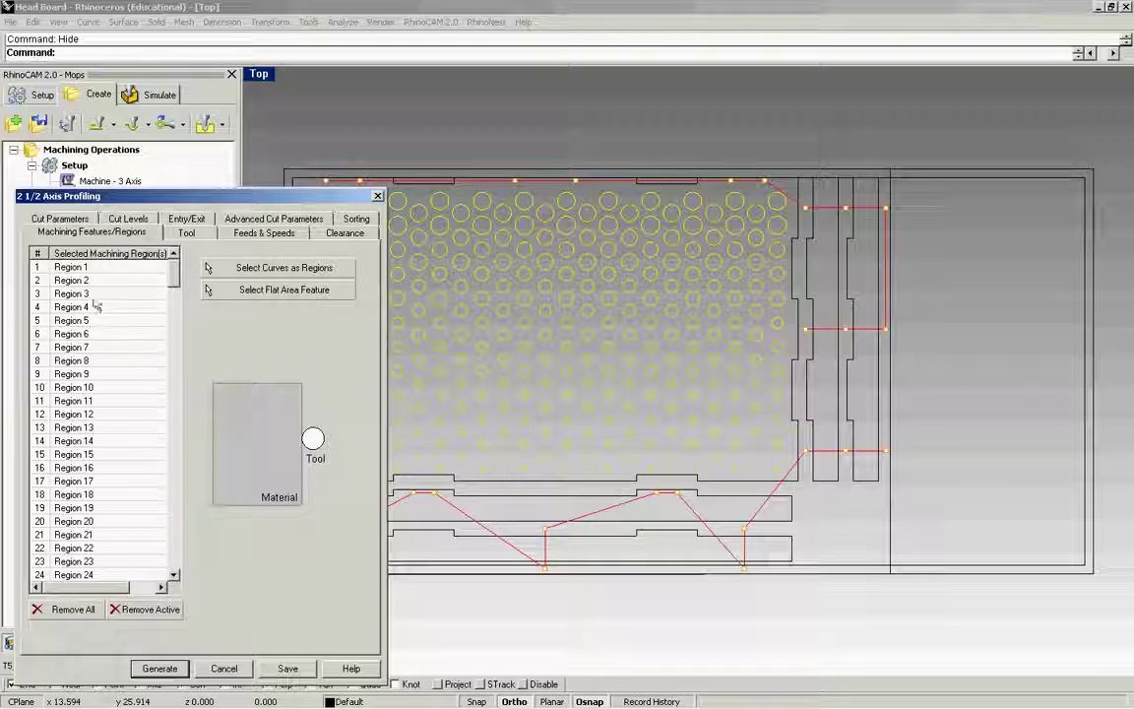
pyautogui.moveTo(172, 269); pyautogui.dragTo(157, 241)
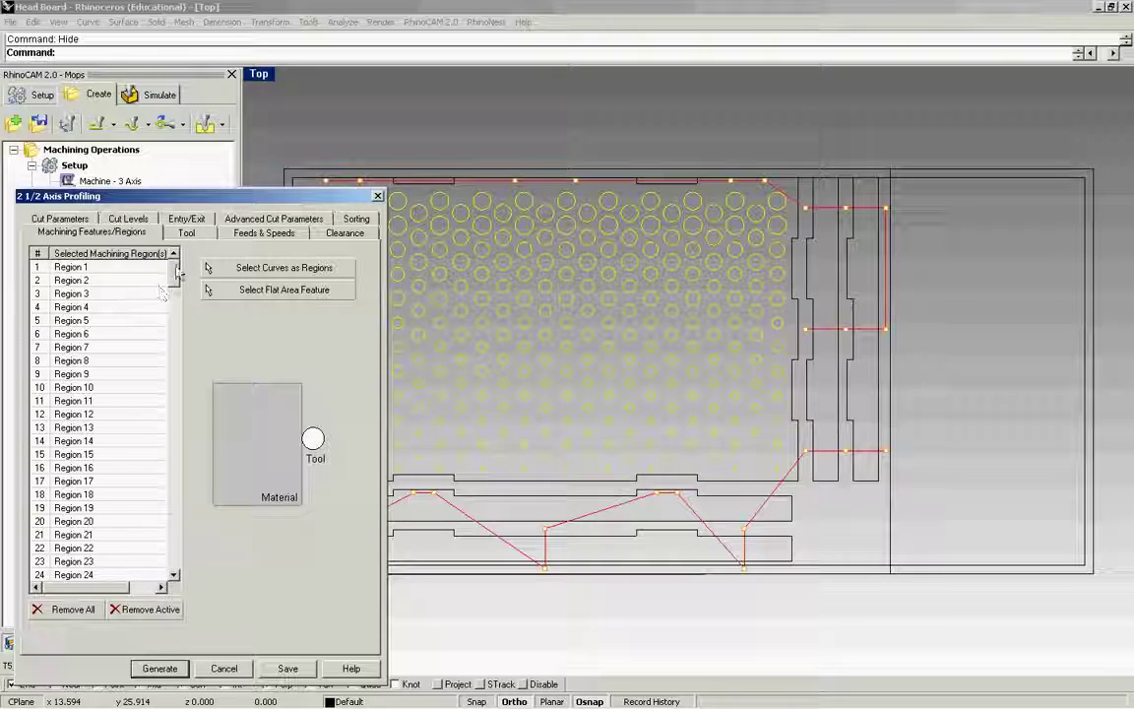
pyautogui.click(177, 228)
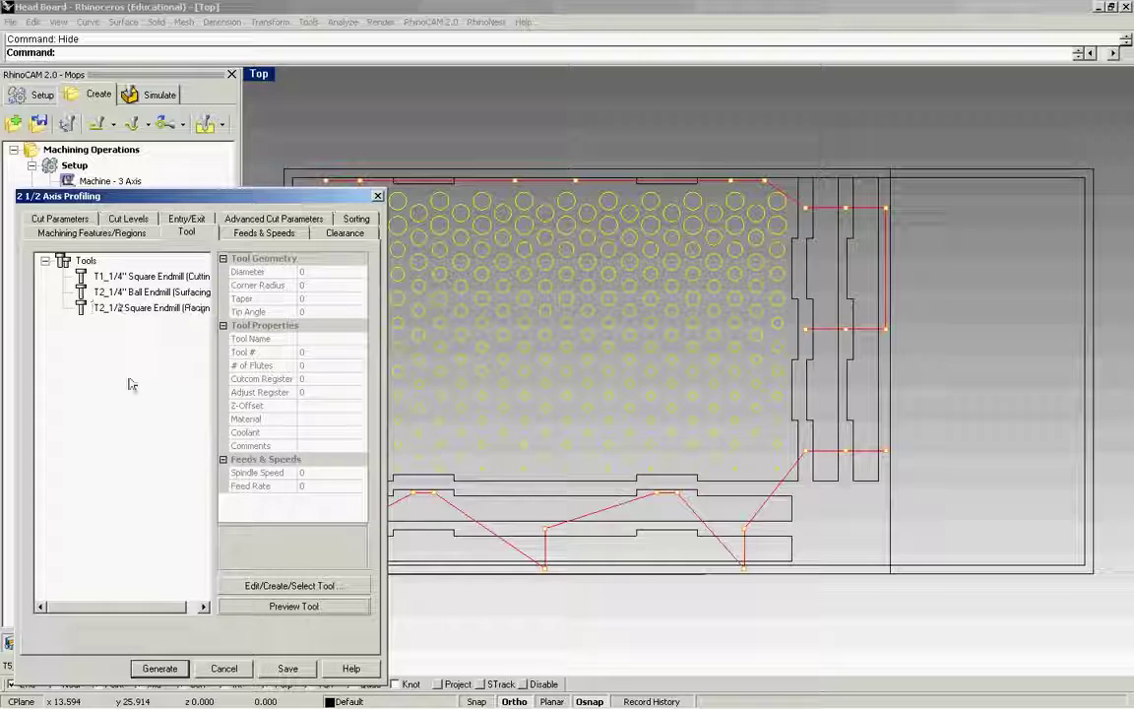
pyautogui.click(128, 275)
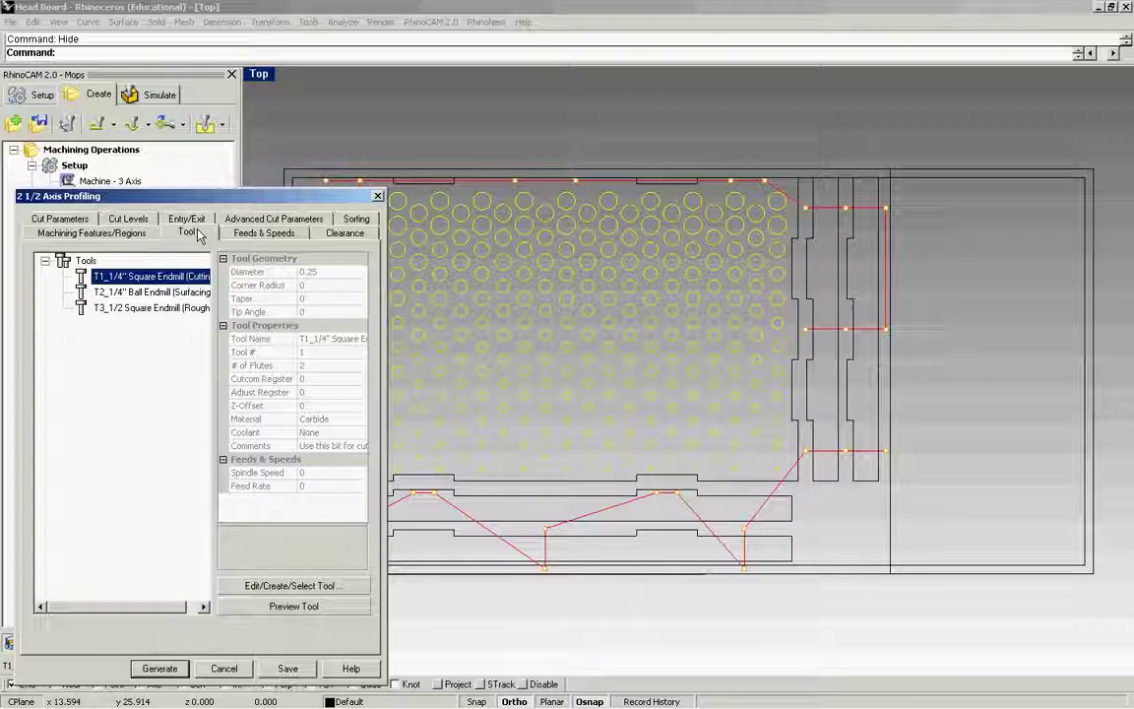
# - Set the profiling operation's spindle speed to 20000 RPM and check its cut feed rate and clearance plane
pyautogui.click(263, 234)
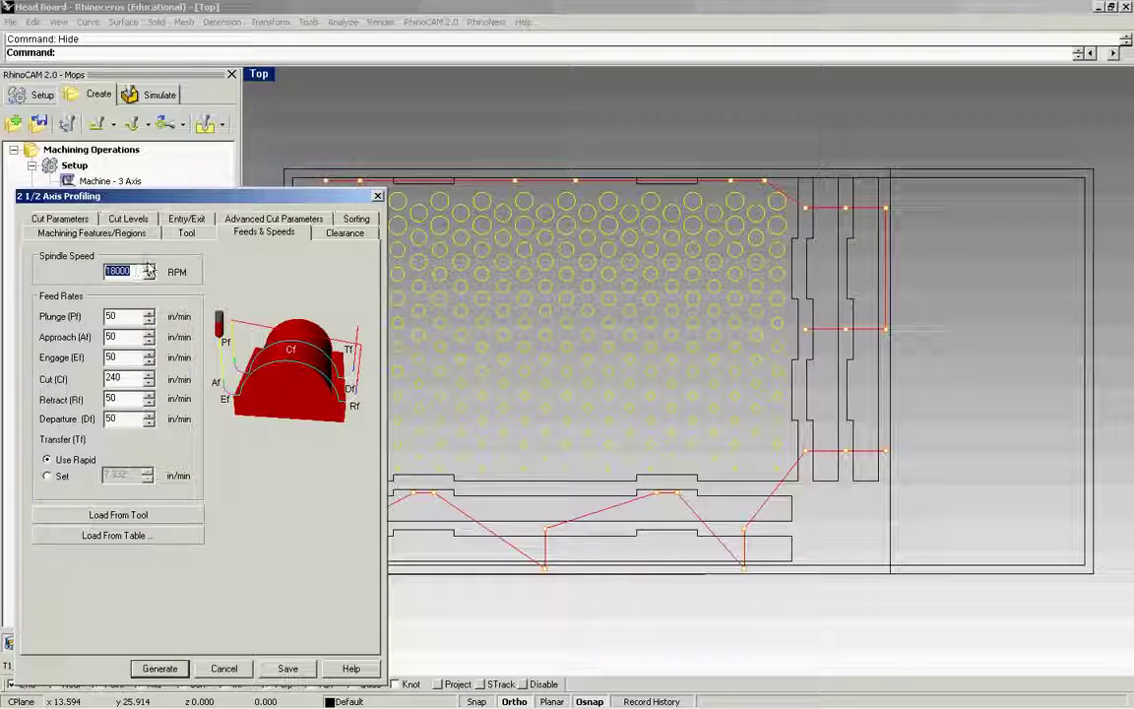
pyautogui.write('20000')
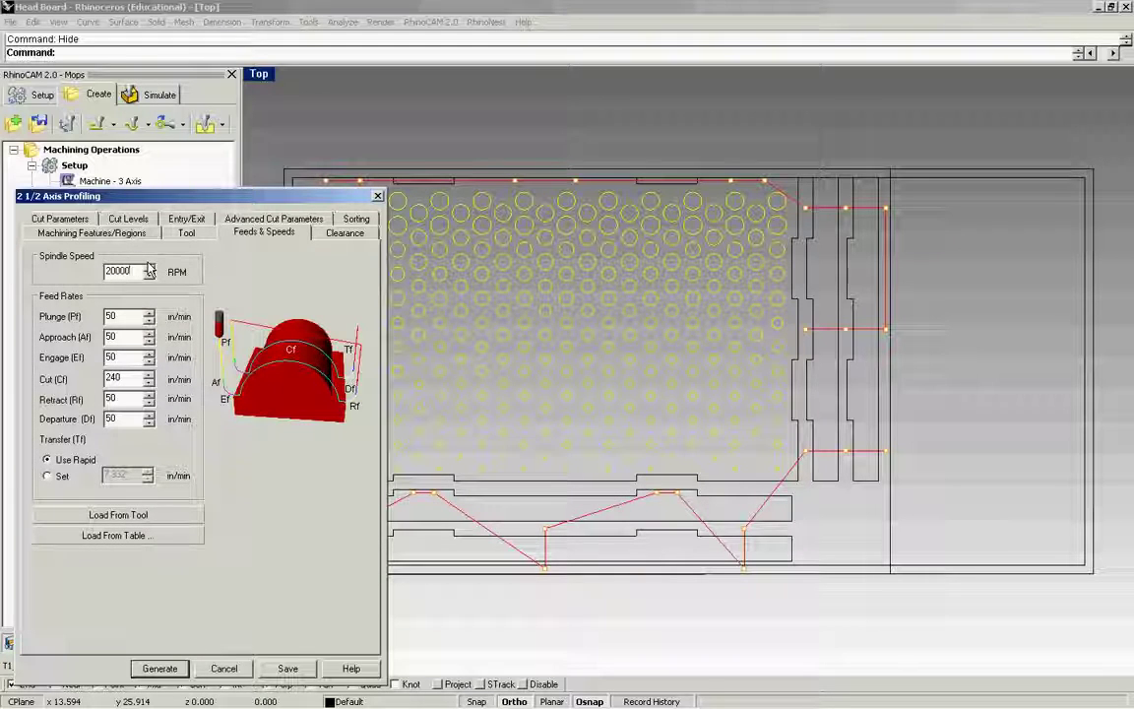
pyautogui.doubleClick(114, 378)
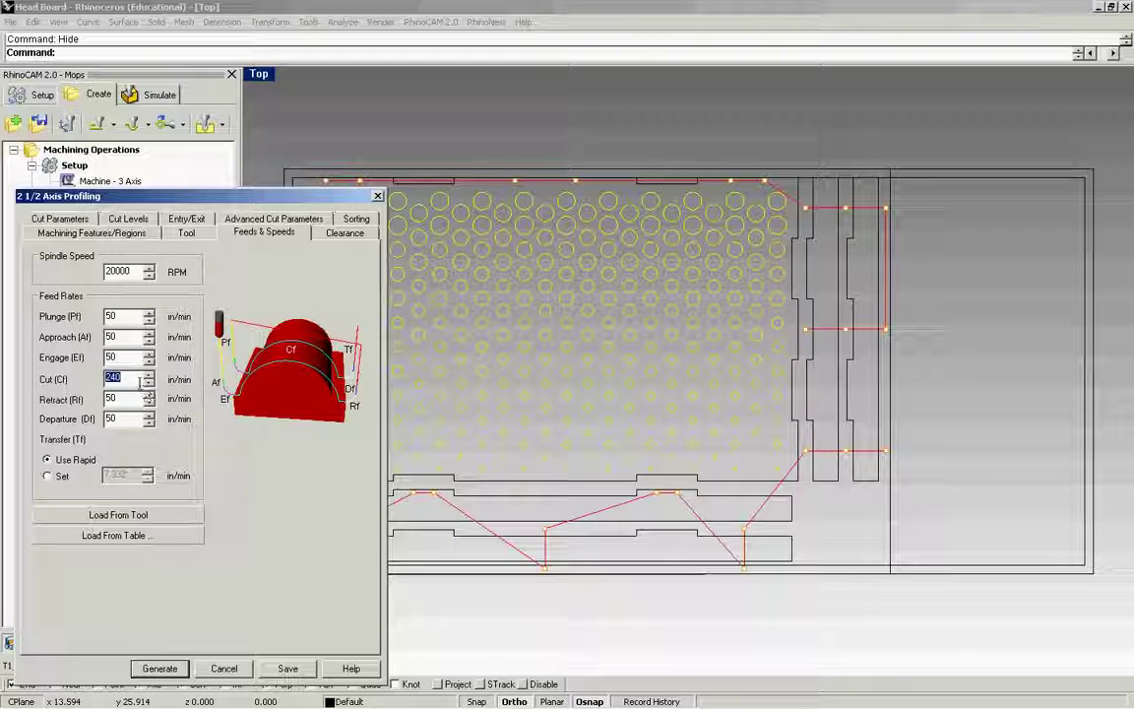
pyautogui.click(137, 380)
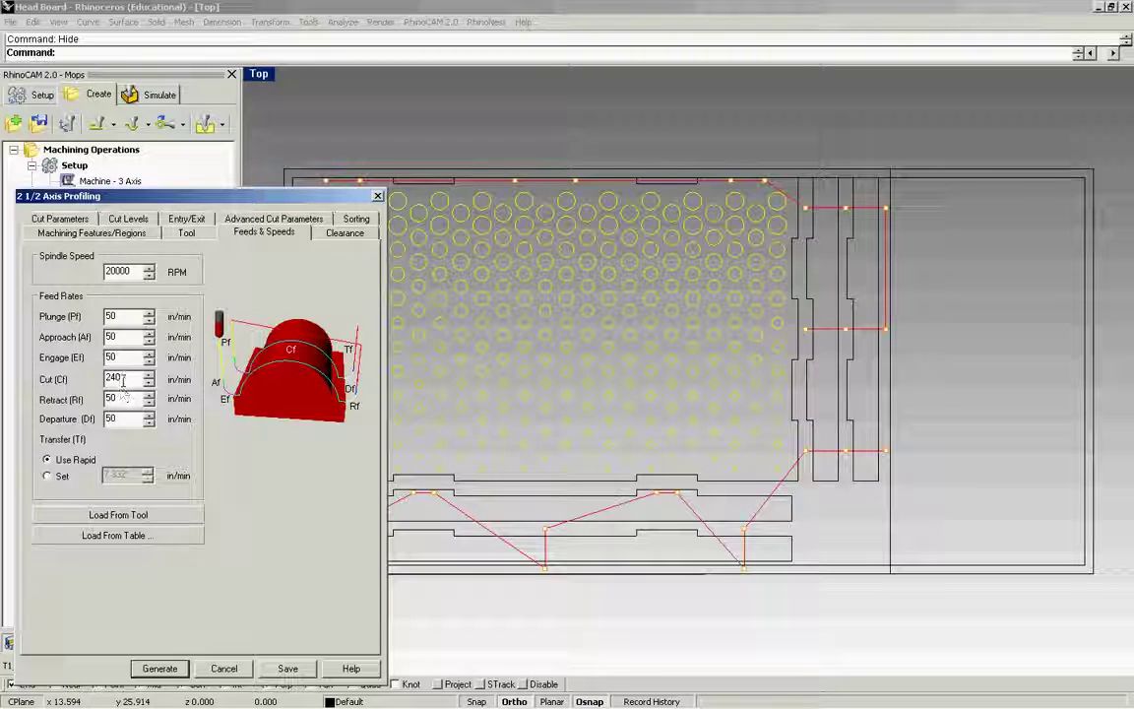
pyautogui.click(345, 231)
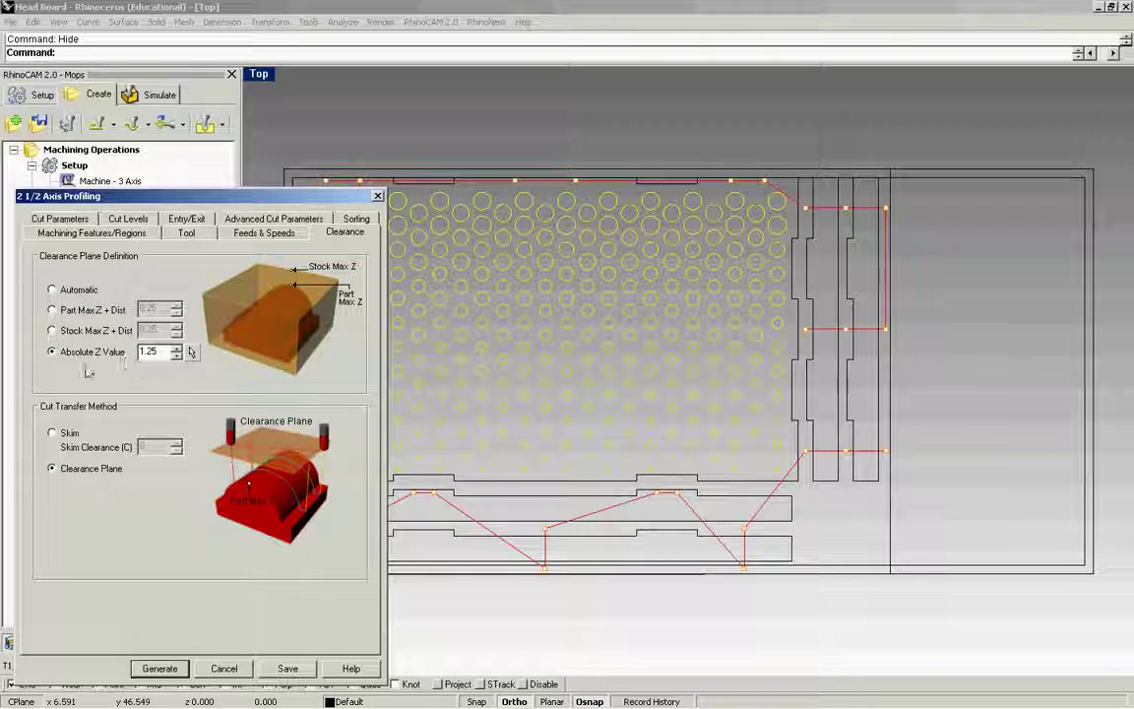
# - Use Mixed cut direction and profile on the Inside of closed curves, keeping the tolerance at 0.001 and the stock at 0
pyautogui.click(65, 220)
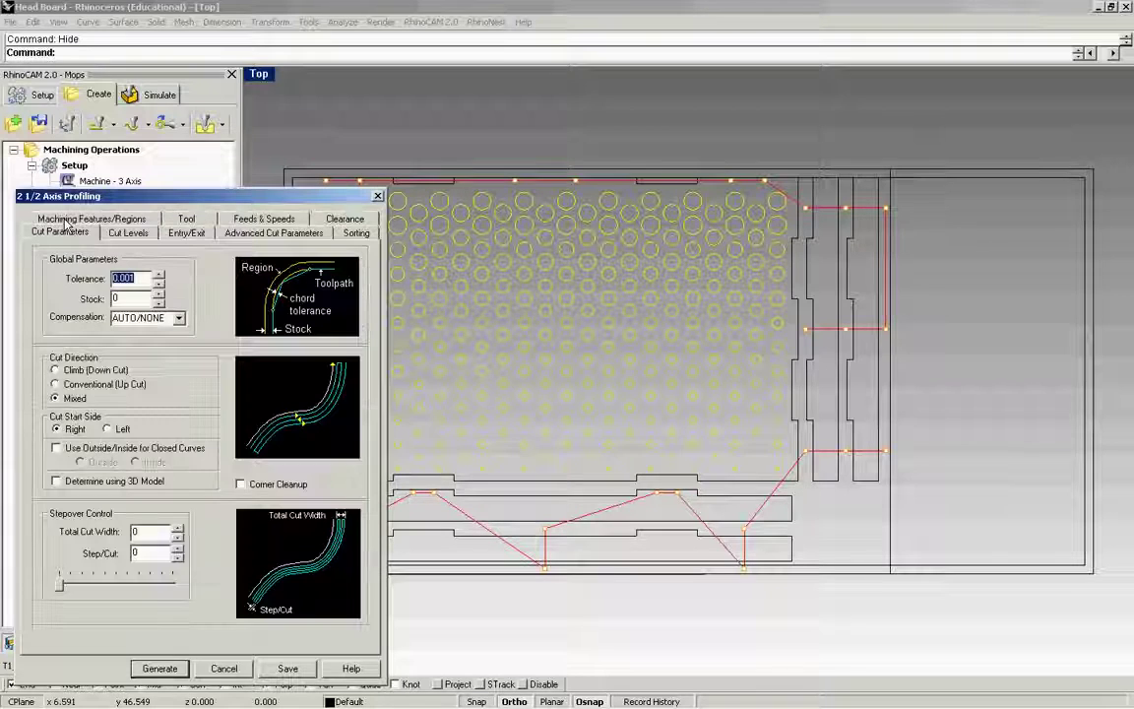
pyautogui.click(143, 281)
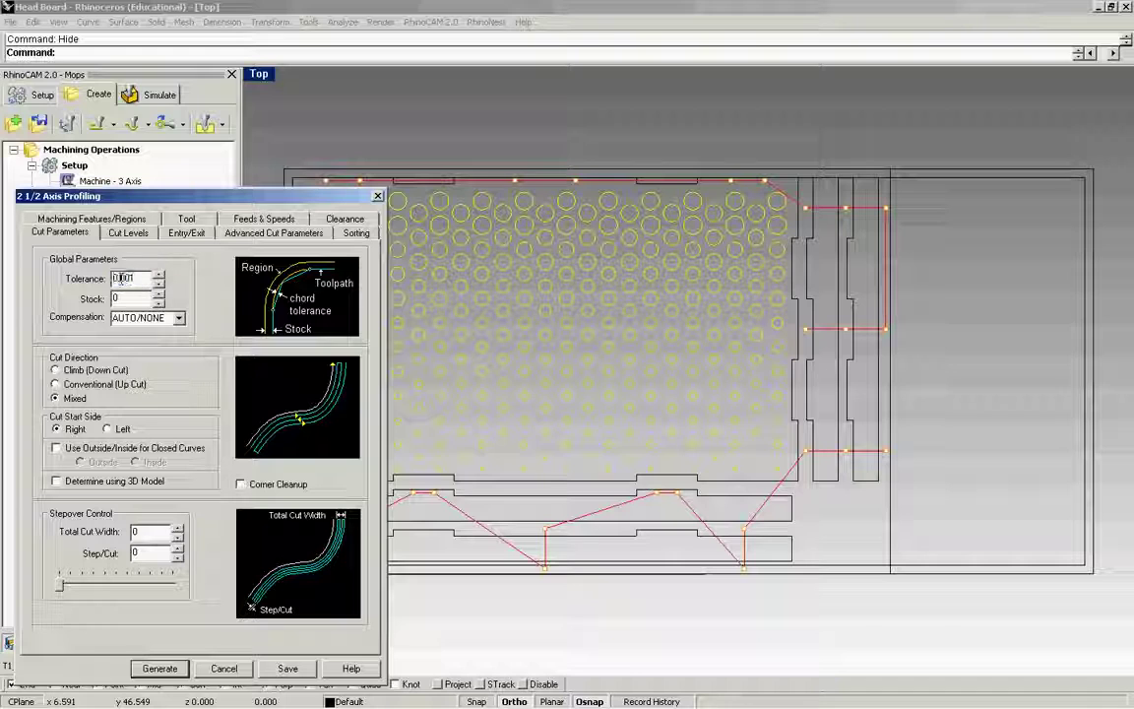
pyautogui.click(120, 280)
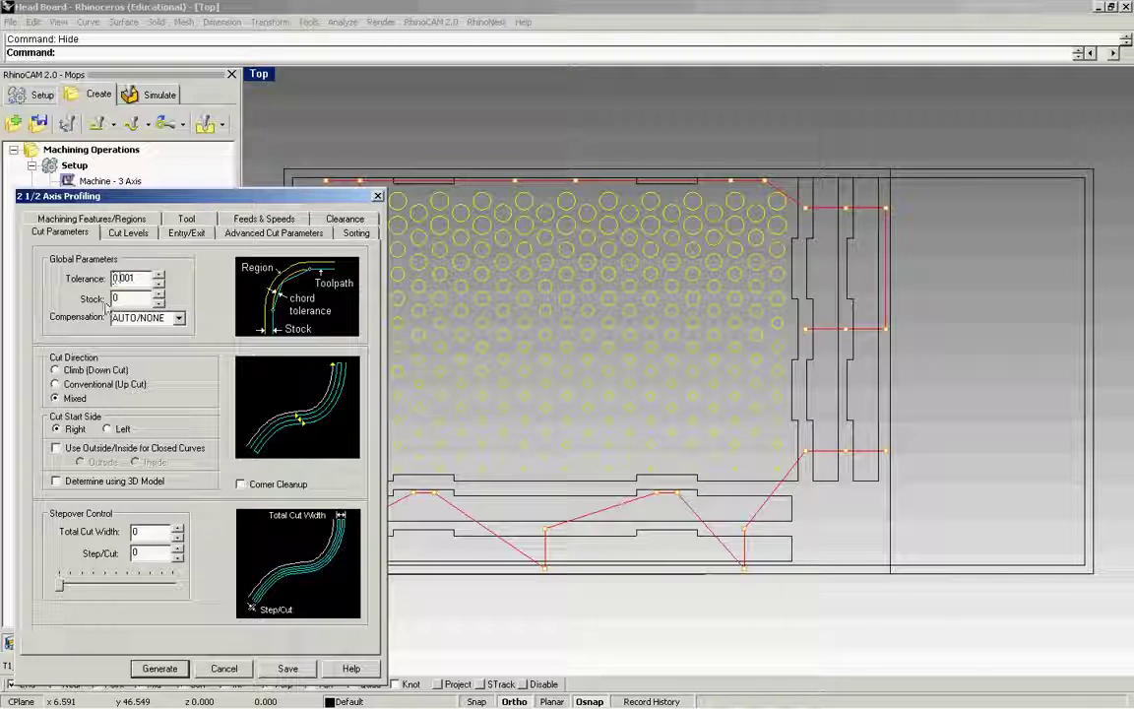
pyautogui.doubleClick(141, 302)
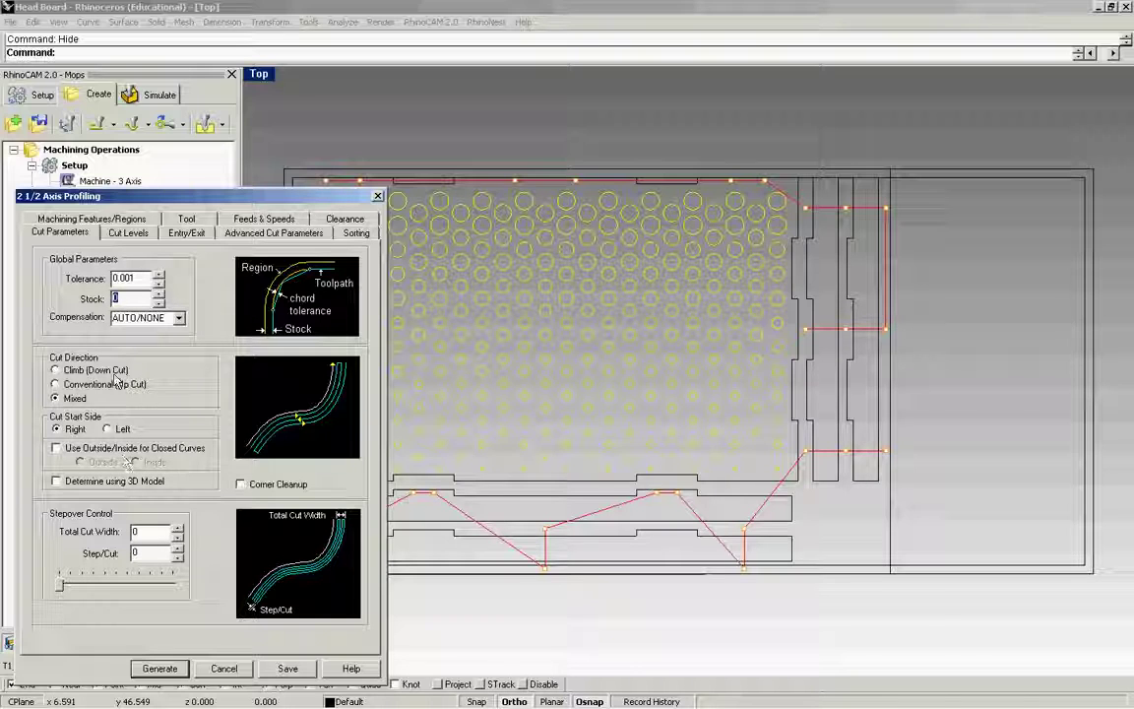
pyautogui.click(57, 400)
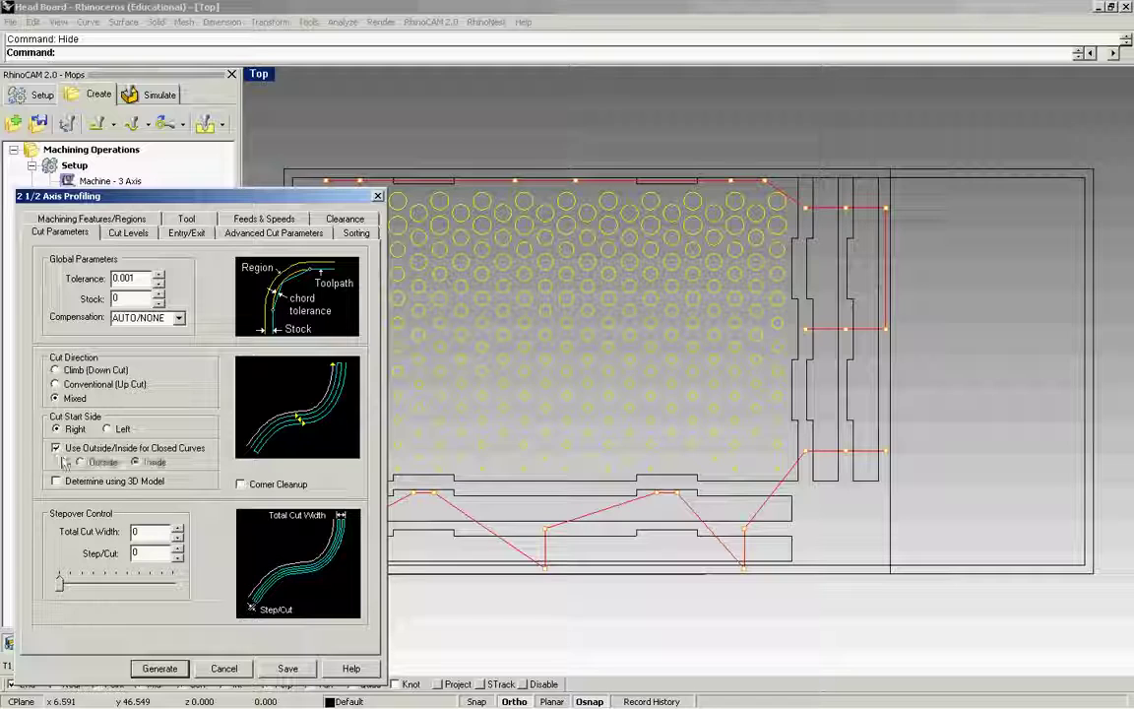
pyautogui.click(56, 448)
pyautogui.click(148, 461)
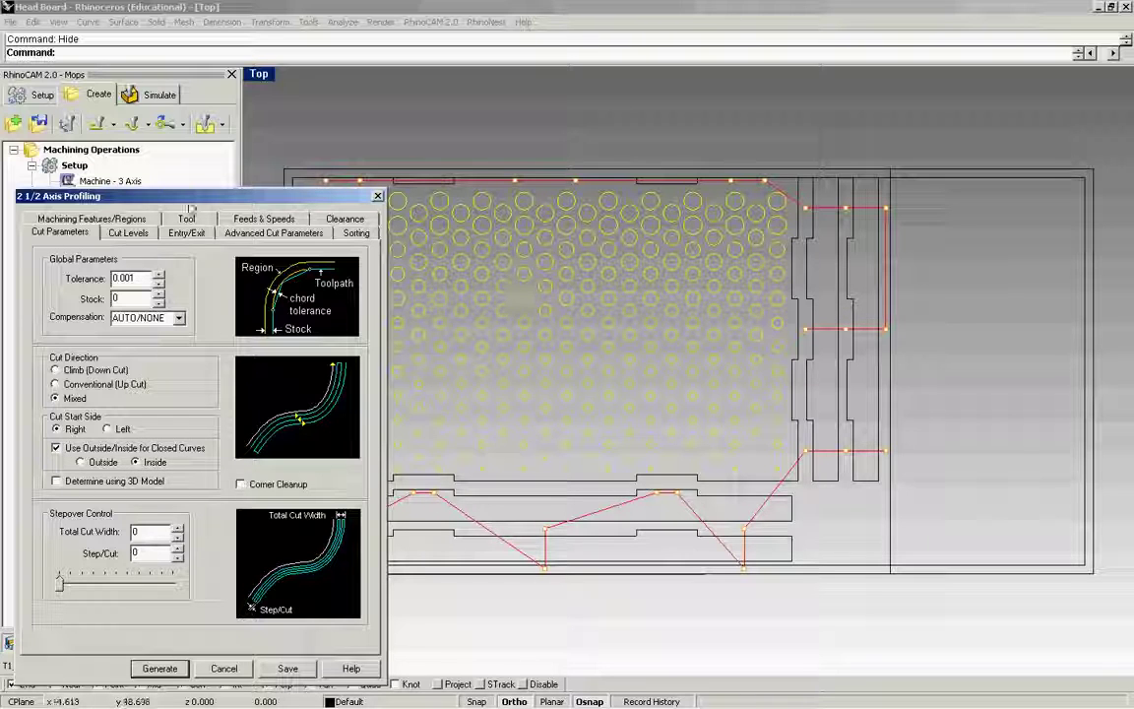
# - Set the profiling operation's total cut depth to .8
pyautogui.click(133, 236)
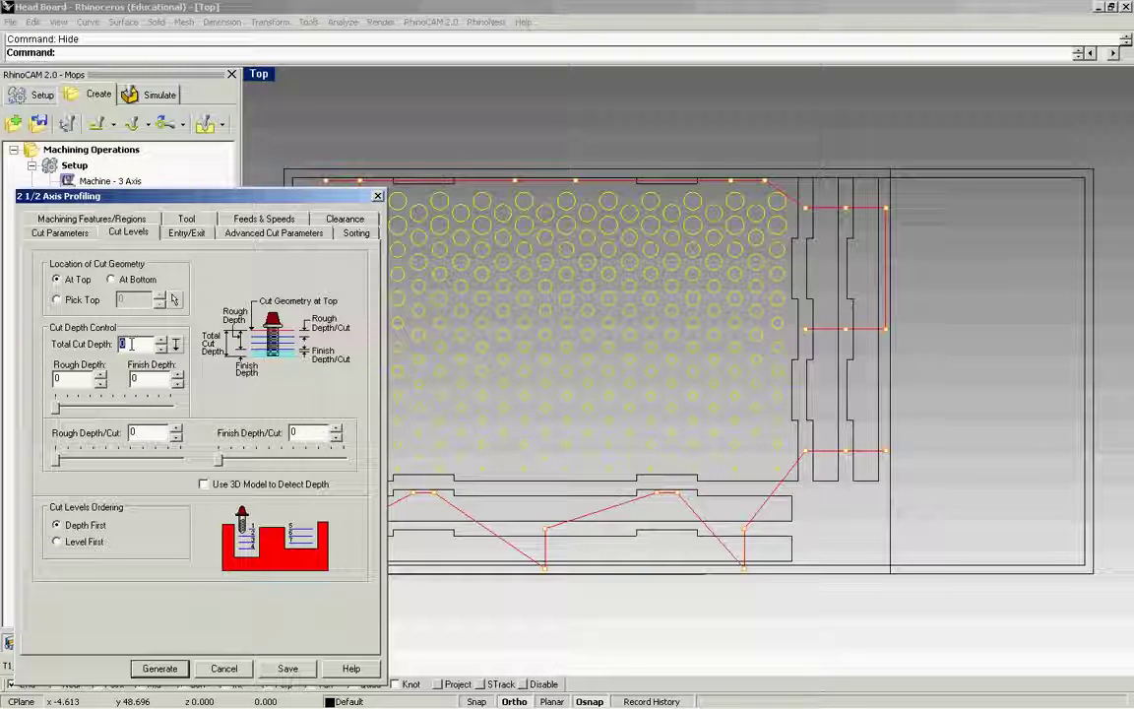
pyautogui.write('.')
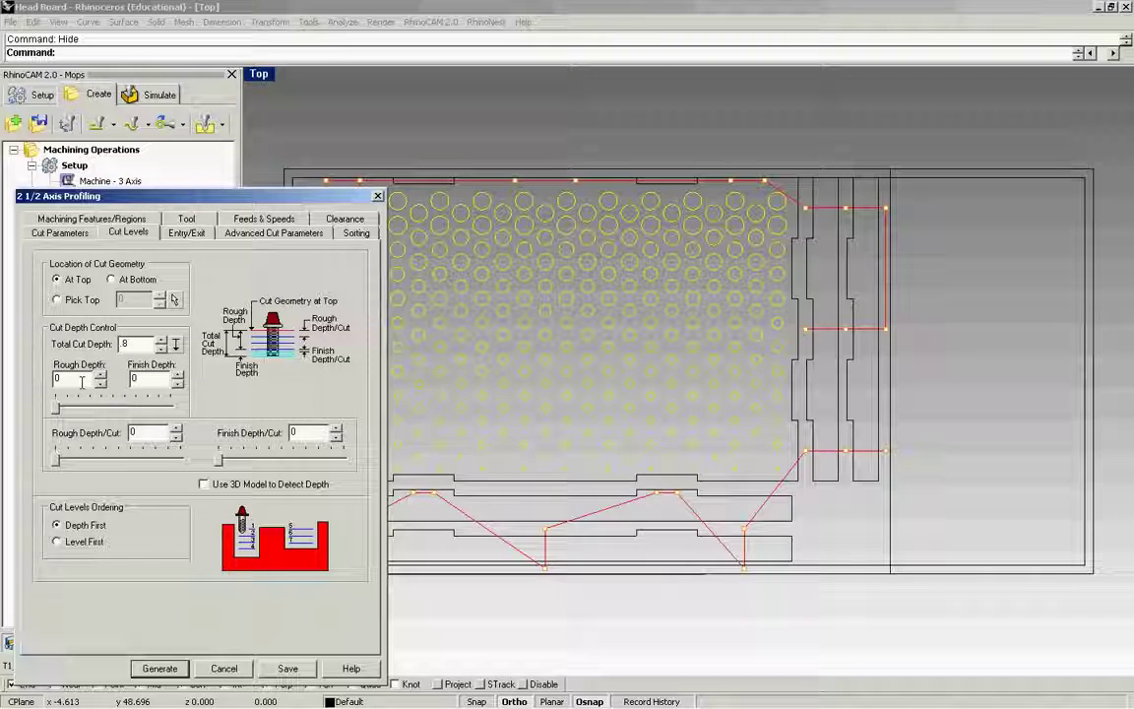
pyautogui.click(81, 381)
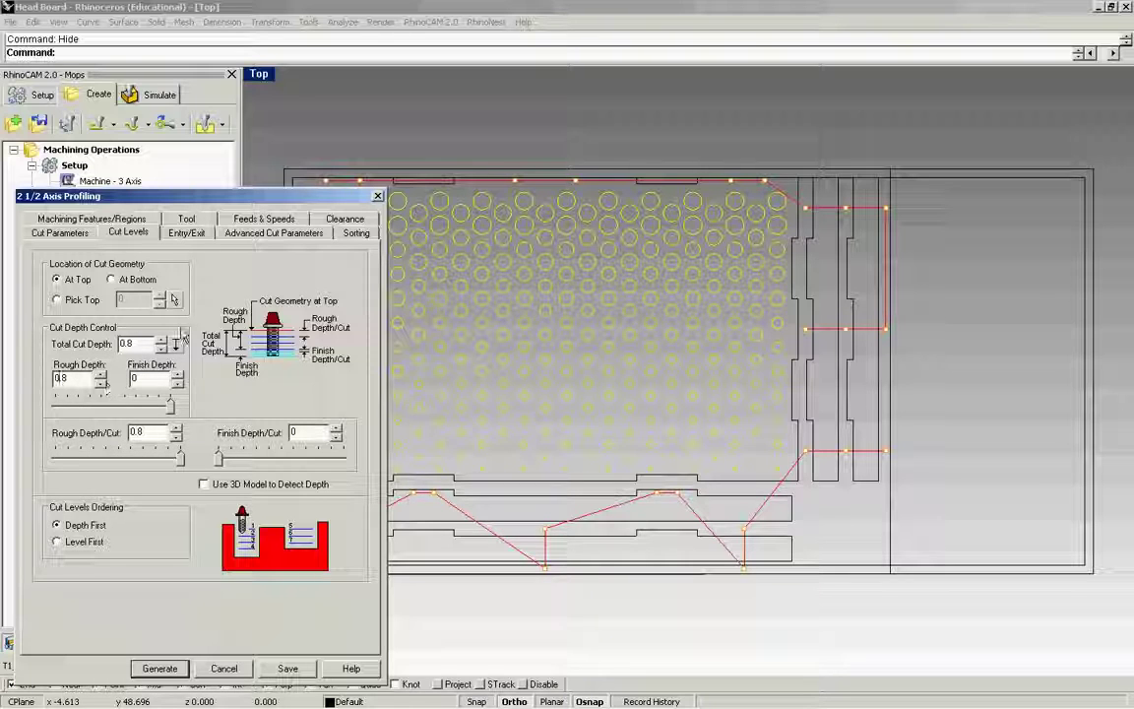
# - Set the rough depth to .375 and reduce the finish depth per cut to 0.1275
pyautogui.moveTo(134, 195); pyautogui.dragTo(160, 195)
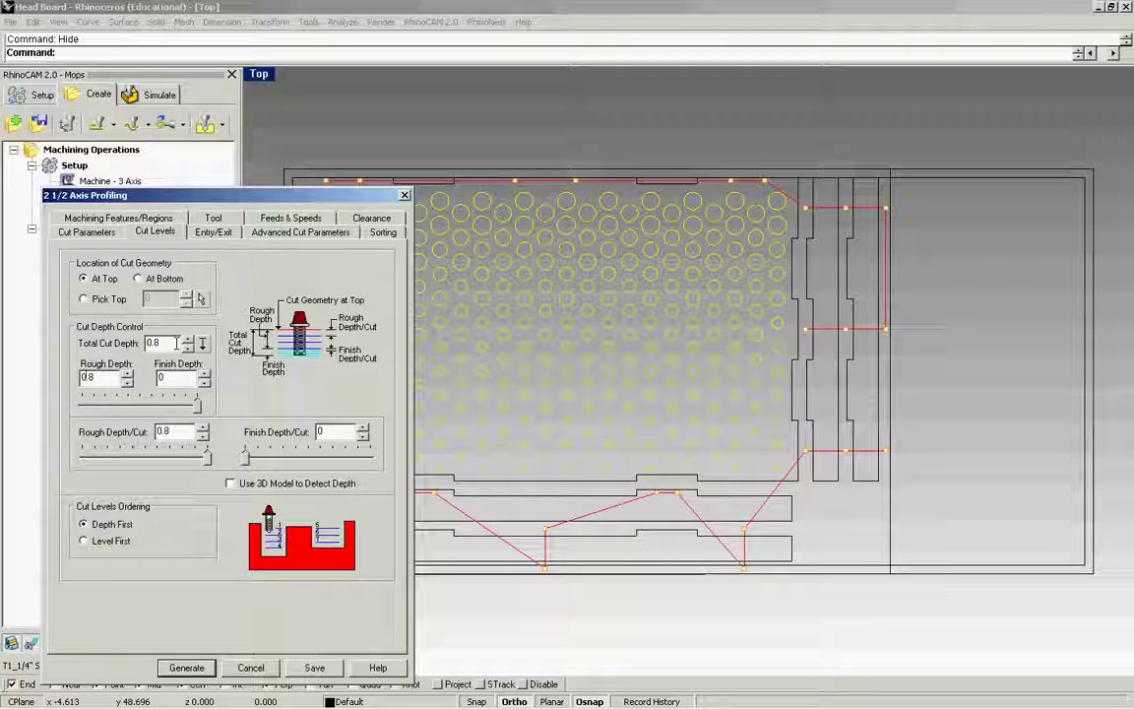
pyautogui.moveTo(170, 199); pyautogui.dragTo(164, 178)
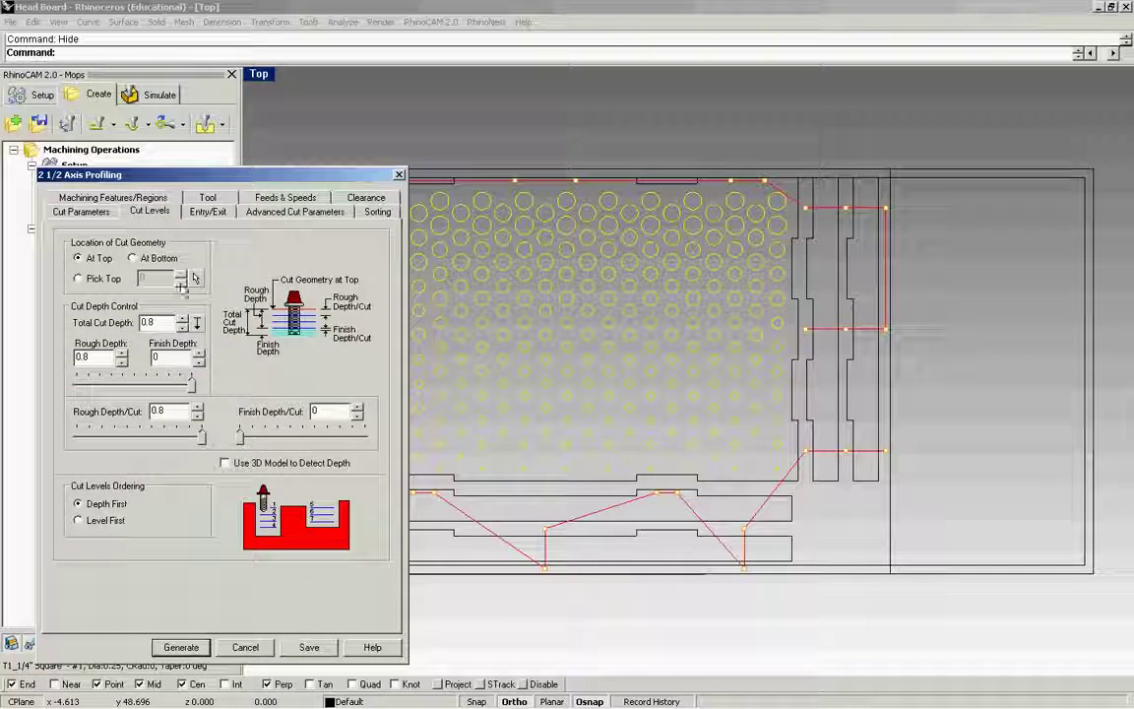
pyautogui.moveTo(168, 323); pyautogui.dragTo(129, 325)
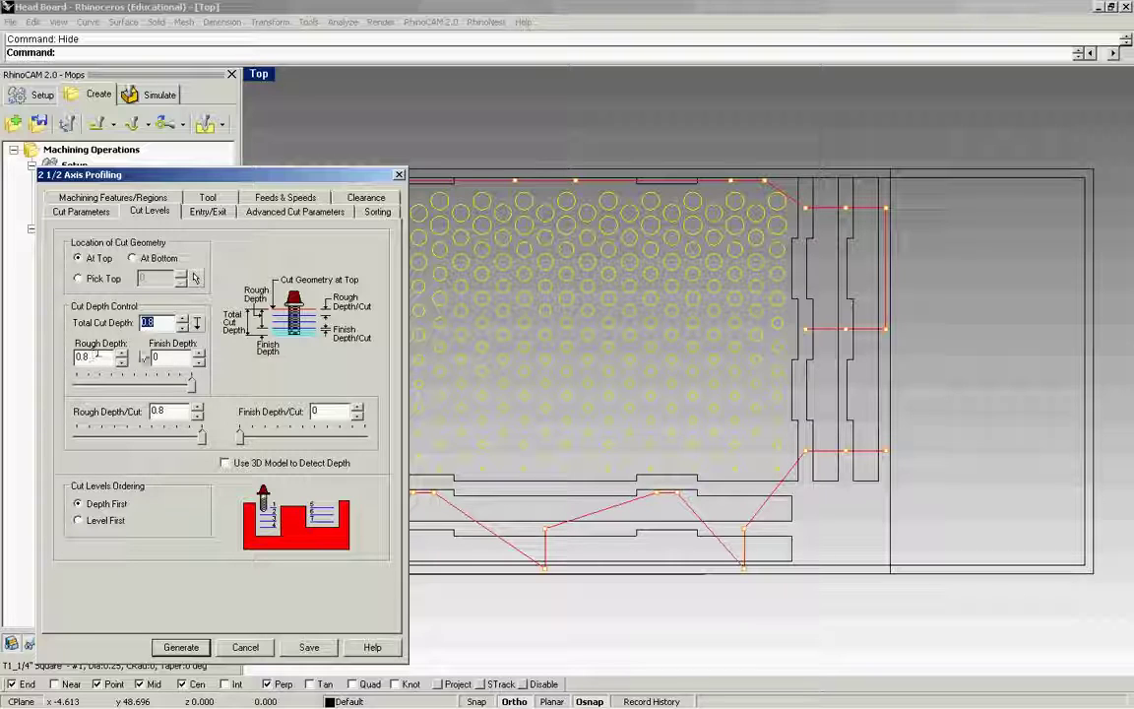
pyautogui.moveTo(106, 361); pyautogui.dragTo(75, 358)
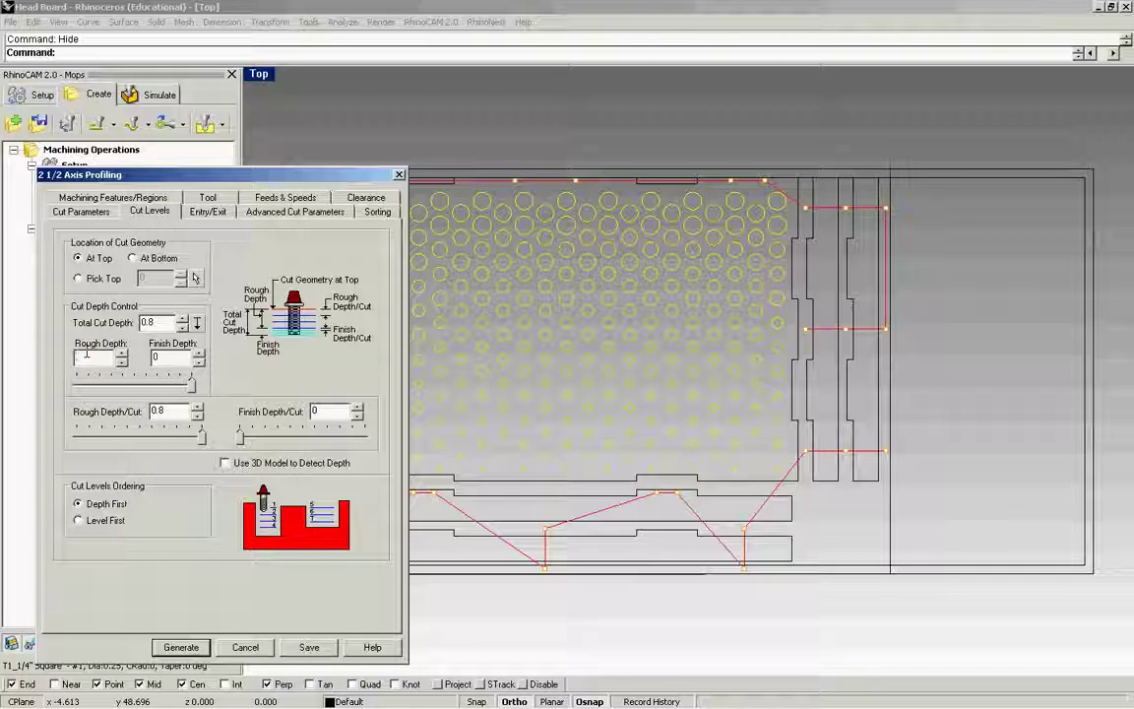
pyautogui.write('375')
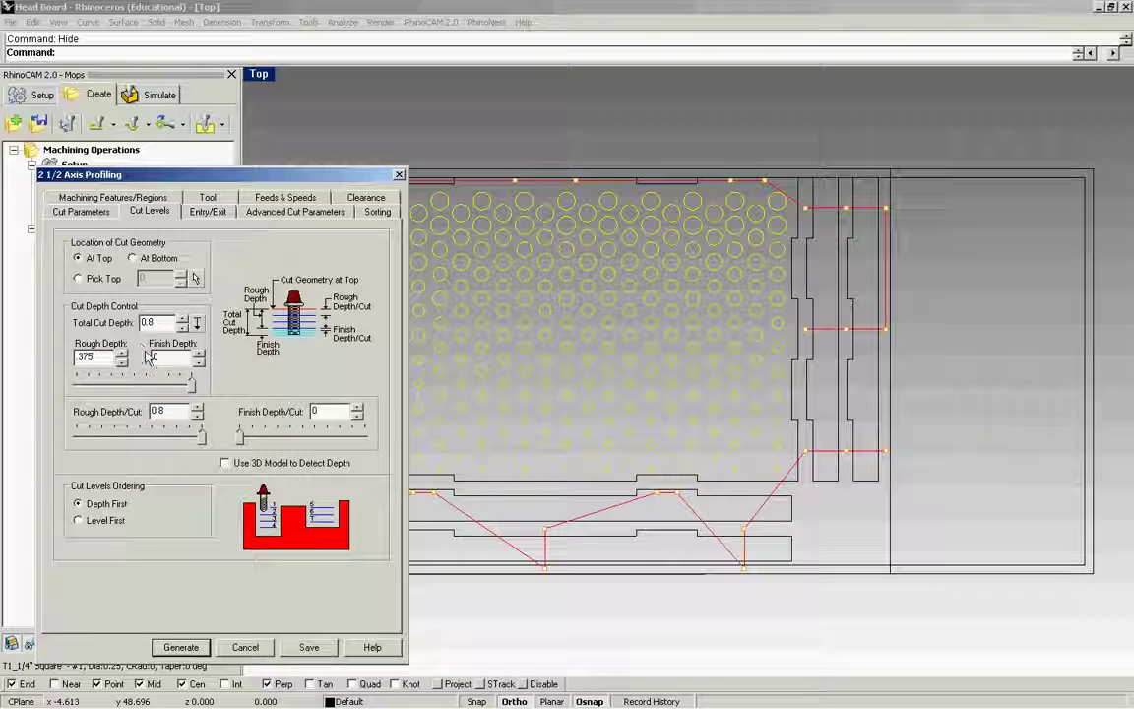
pyautogui.click(179, 360)
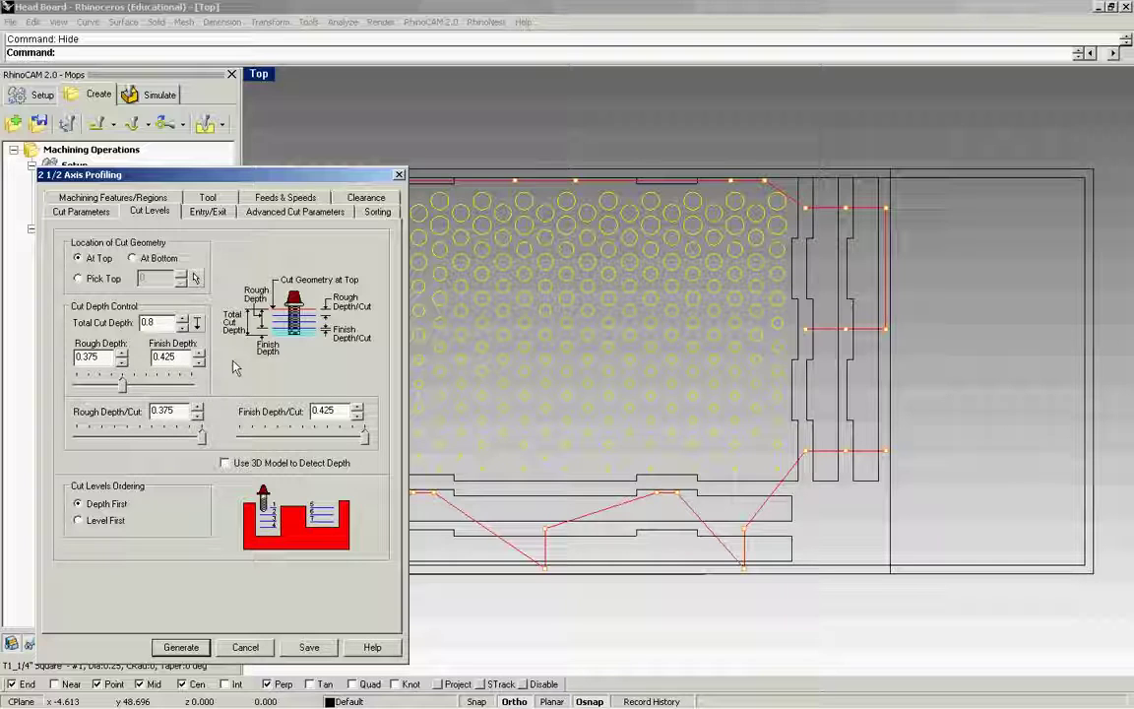
pyautogui.moveTo(363, 437); pyautogui.dragTo(308, 445)
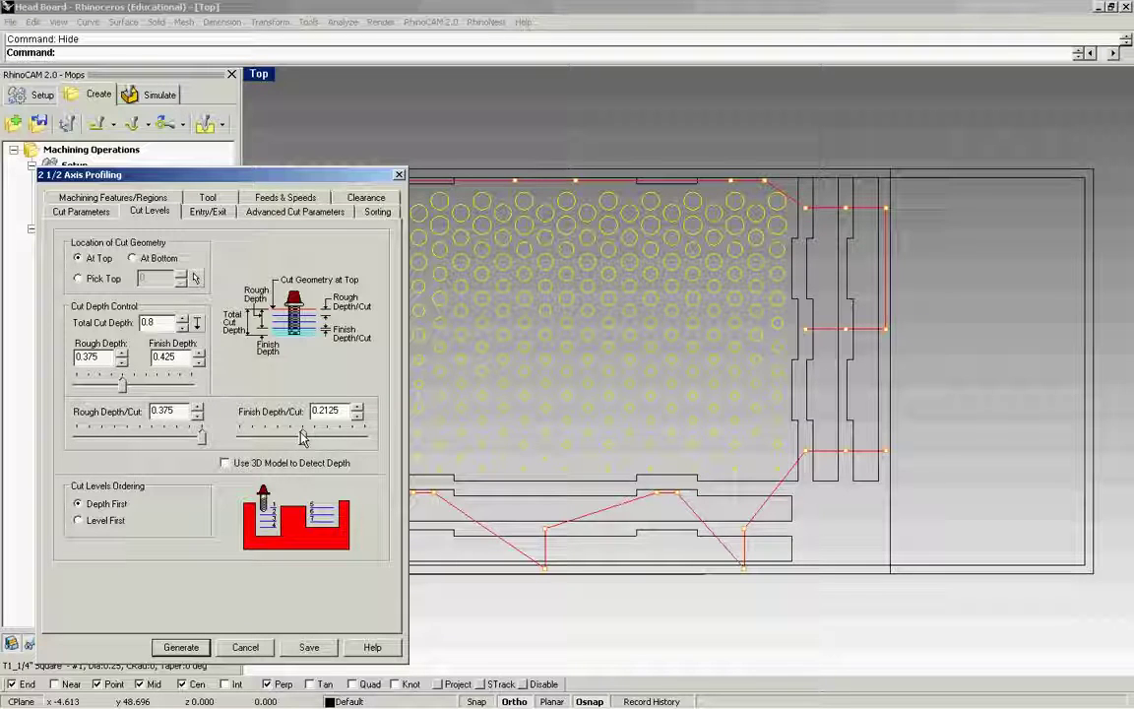
pyautogui.moveTo(304, 440)
pyautogui.mouseDown()
pyautogui.moveTo(269, 445)
pyautogui.moveTo(283, 446)
pyautogui.mouseUp()
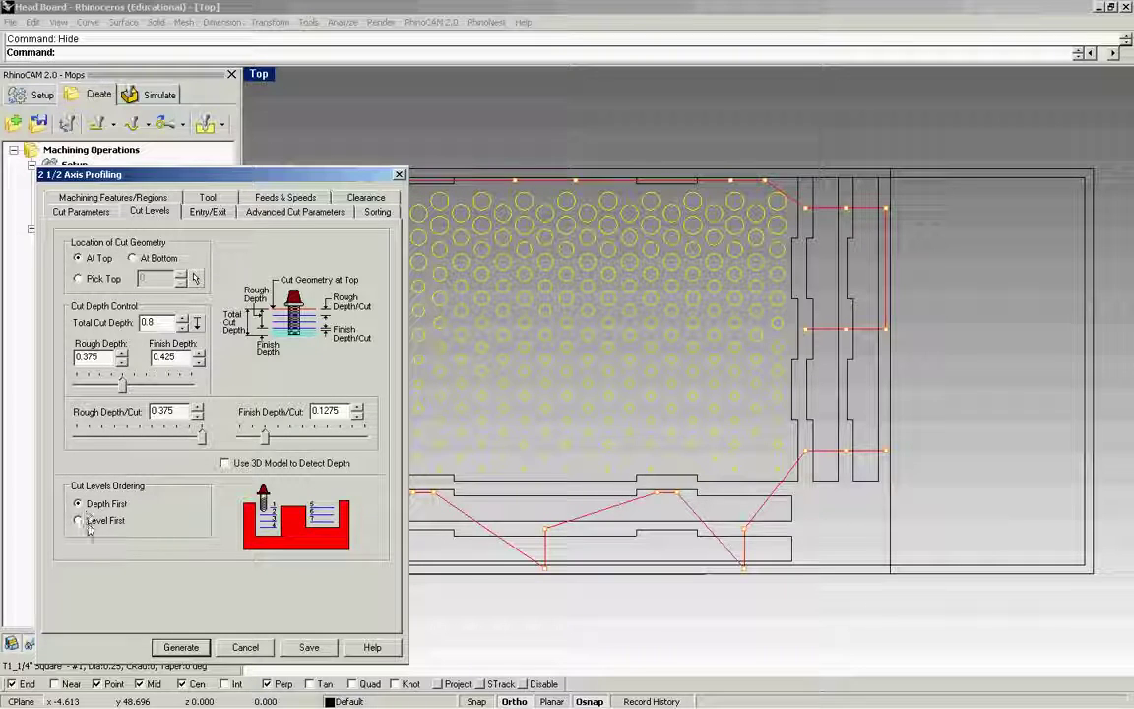
# - Check the entry/exit and advanced cut settings, and order the circles with Minimum Distance Sort from the lower left
pyautogui.click(204, 214)
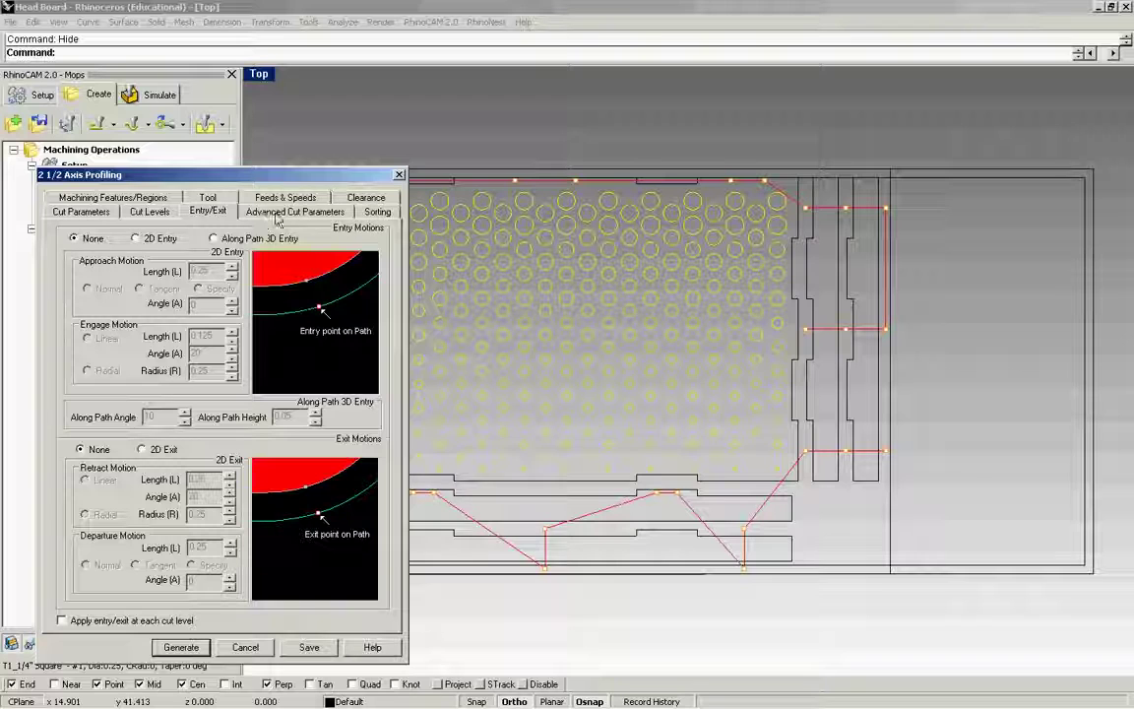
pyautogui.click(334, 213)
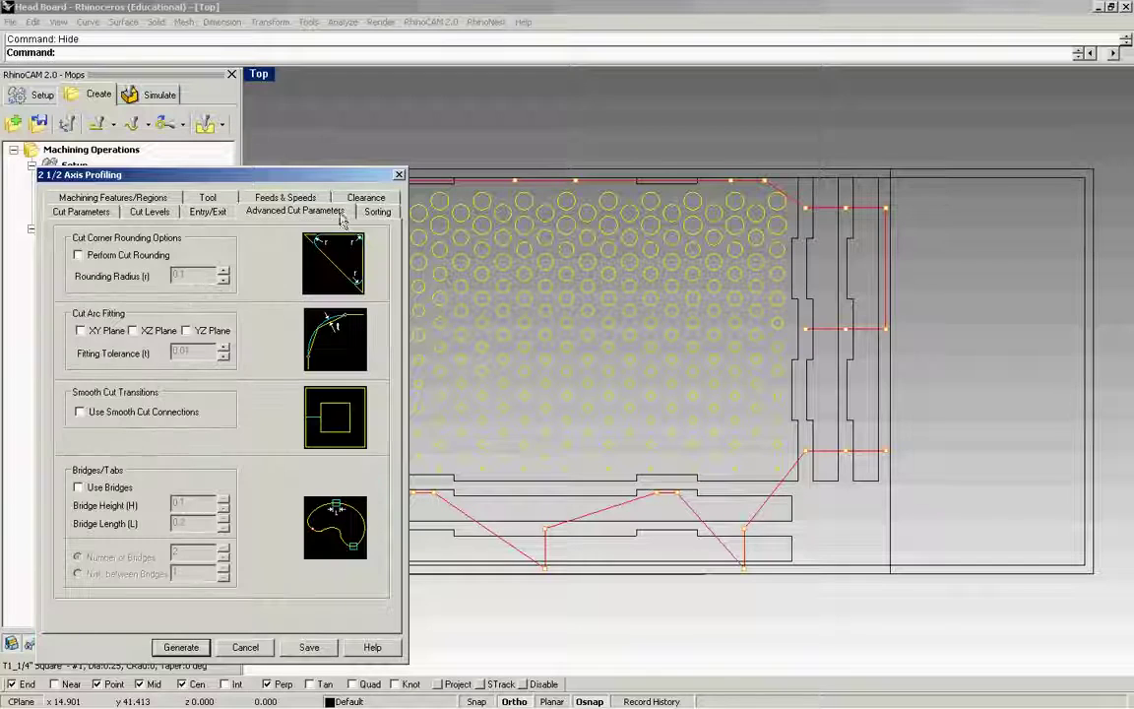
pyautogui.click(377, 213)
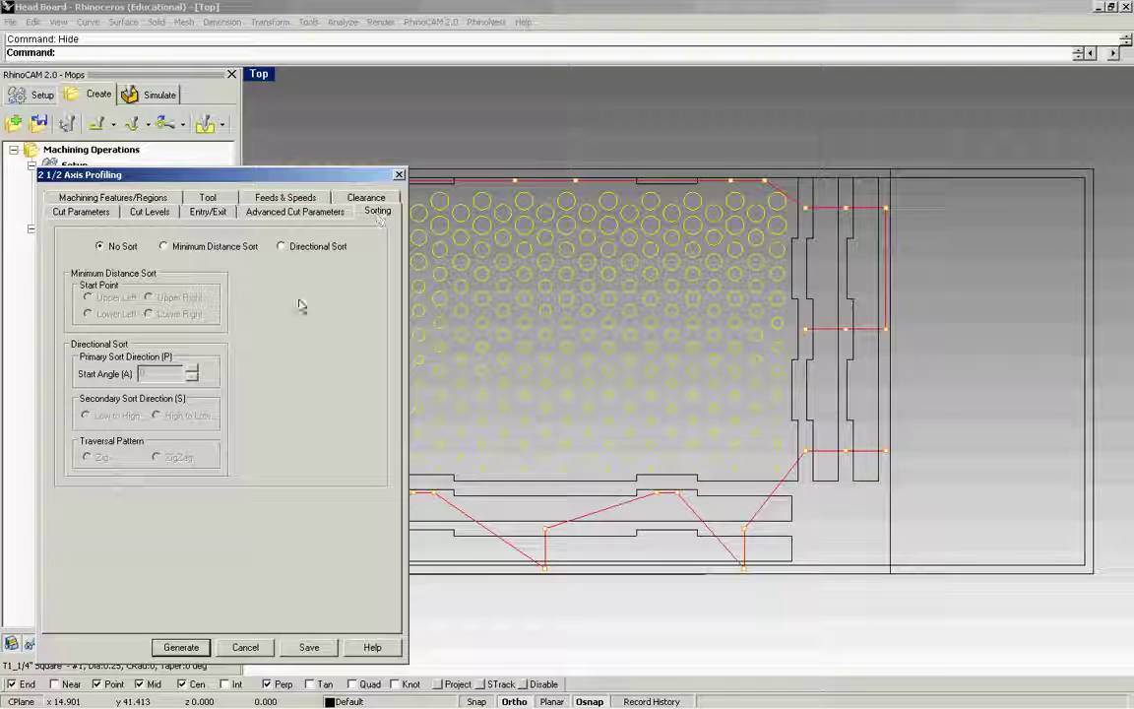
pyautogui.click(168, 246)
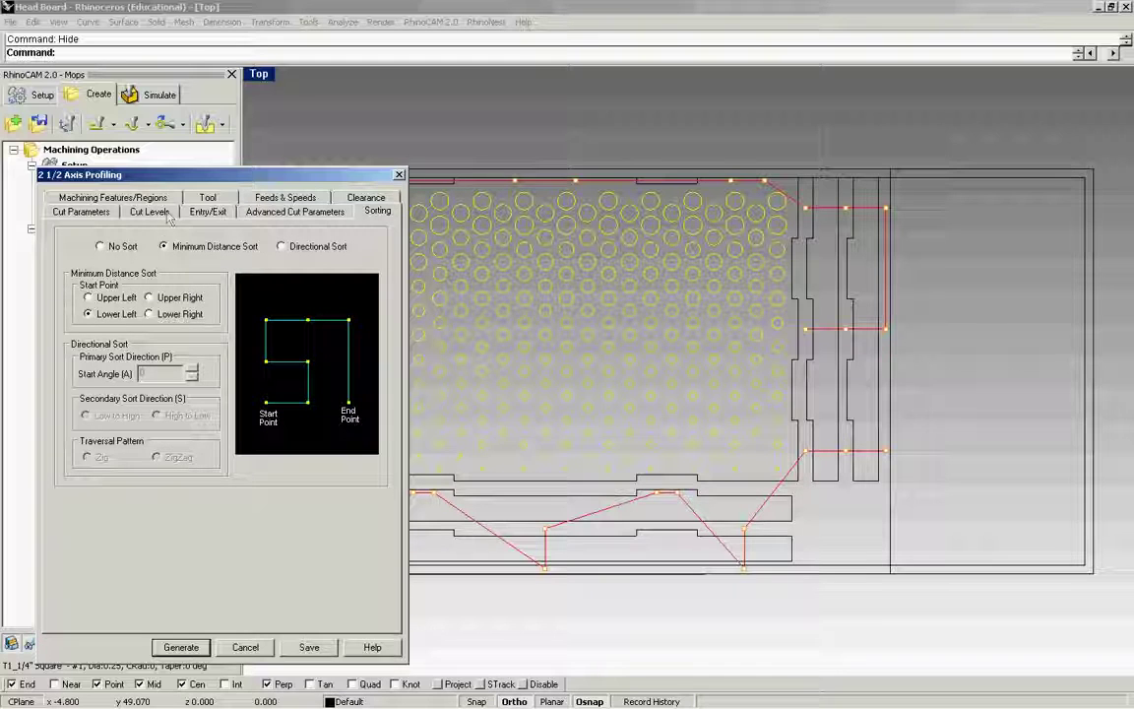
# - Generate the circle profiling toolpath, inspect it up close on the perforations, and zoom to the selected outer sheet boundary
pyautogui.click(183, 648)
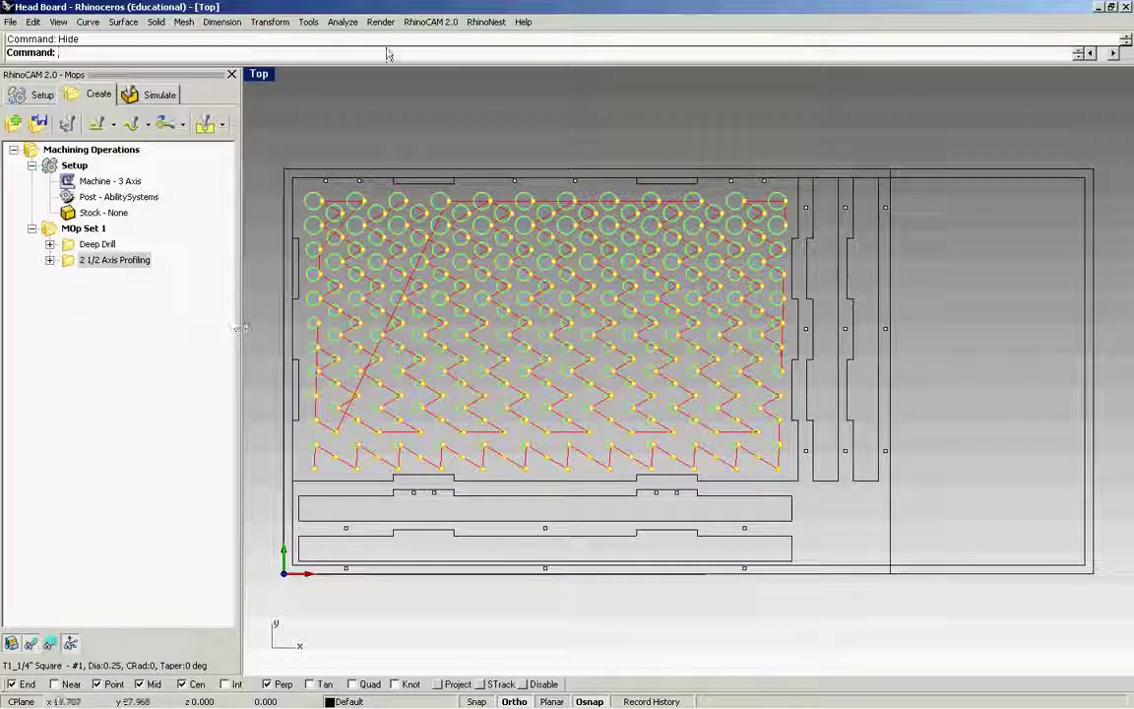
pyautogui.scroll(5, 310, 205)
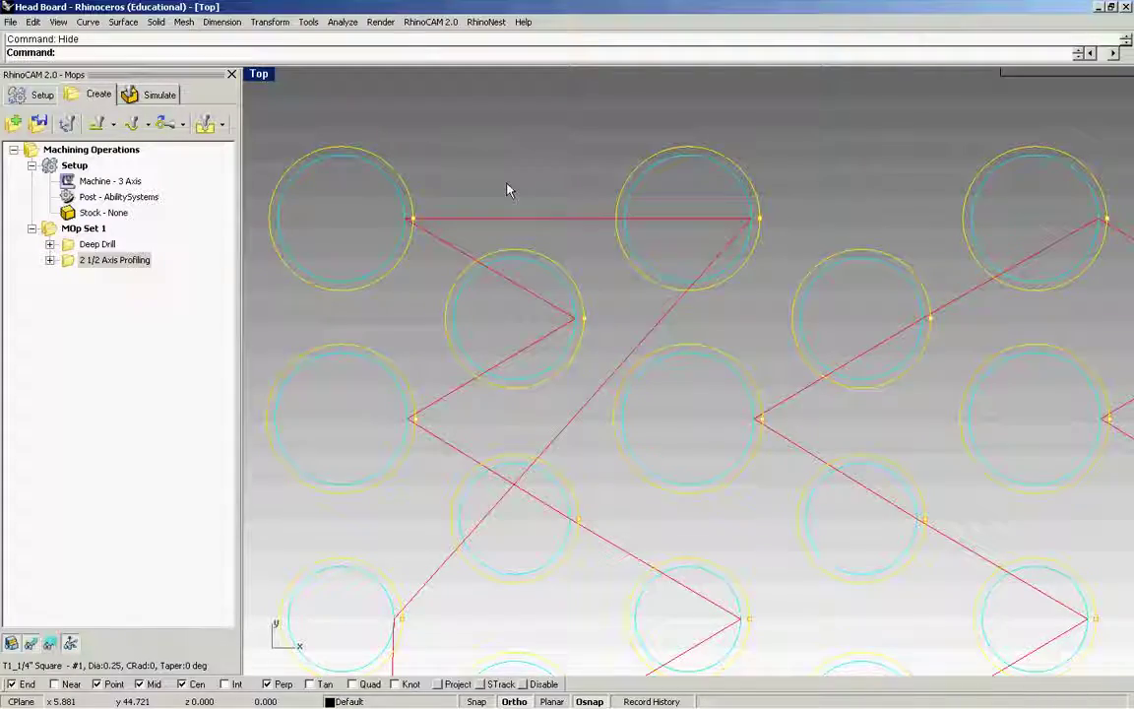
pyautogui.scroll(-5, 507, 187)
pyautogui.scroll(-4, 610, 231)
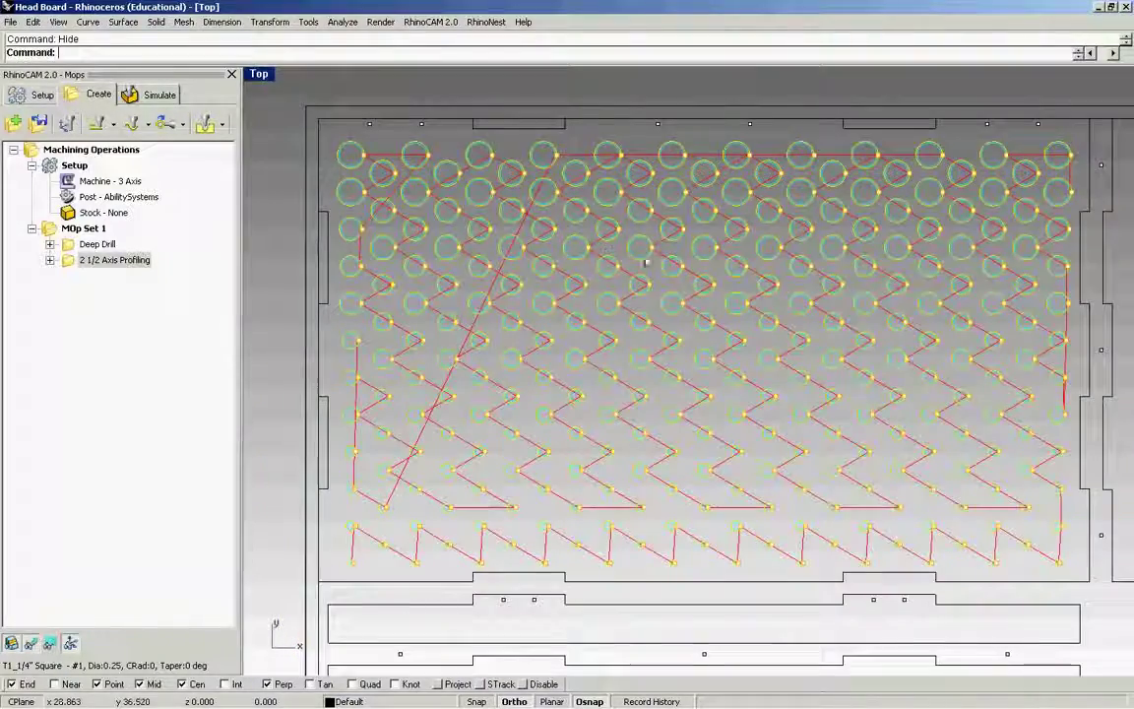
pyautogui.click(500, 106)
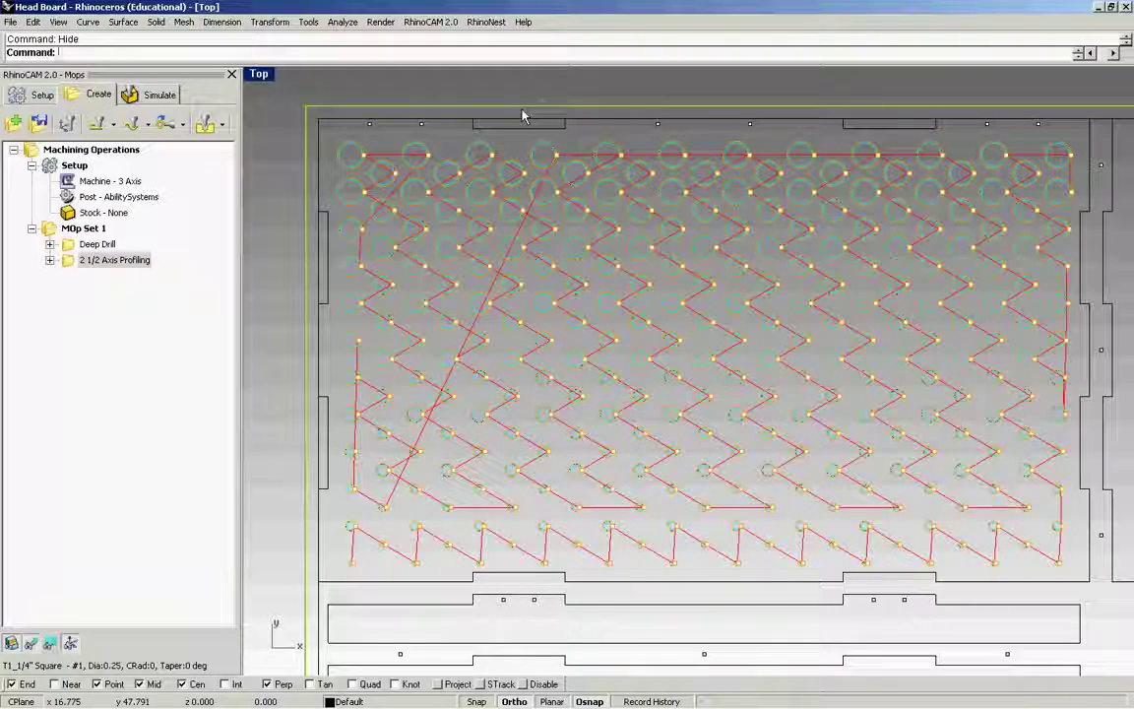
pyautogui.write('zs')
pyautogui.press('Return')
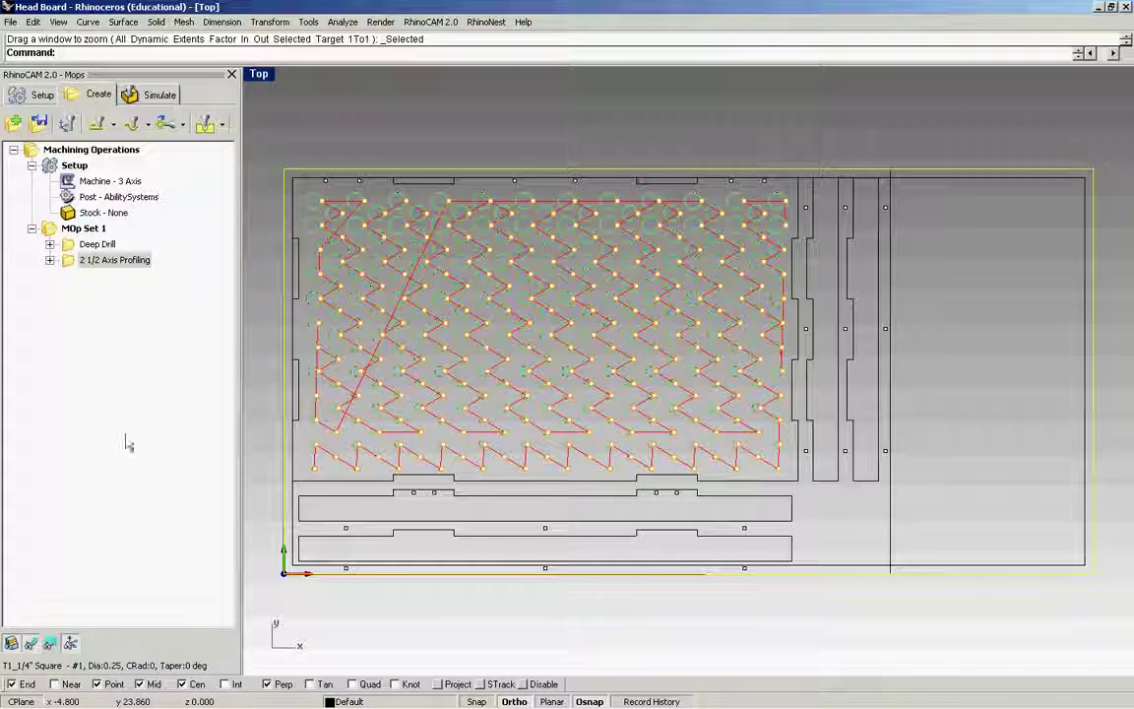
# - Select the part outlines together with the vertical cut-off line beside them, and create a new 2 1/2 axis Profiling operation from them
pyautogui.click(67, 261)
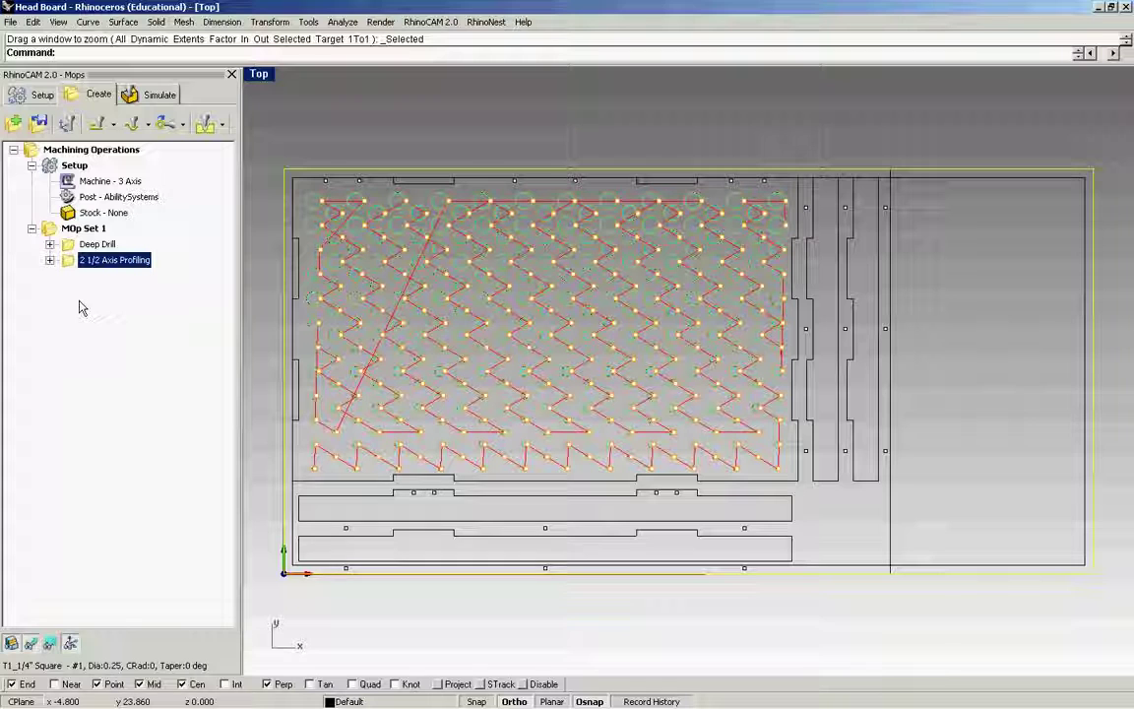
pyautogui.click(772, 504)
pyautogui.click(785, 507)
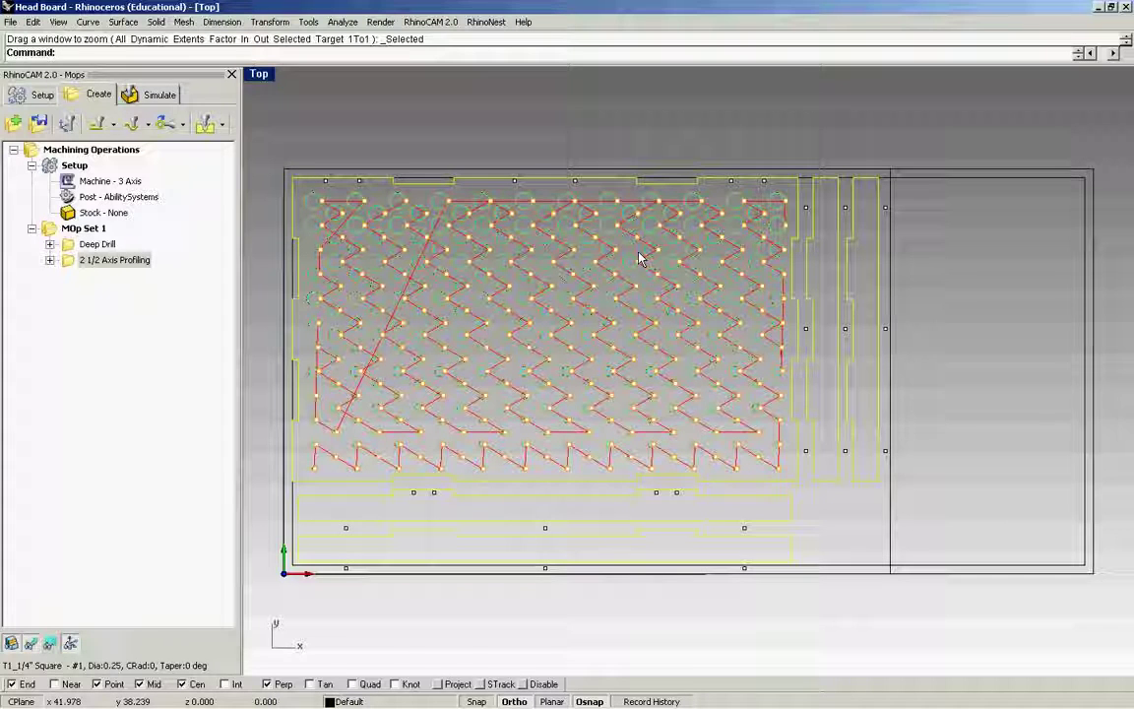
pyautogui.keyDown('shift'); pyautogui.click(891, 529); pyautogui.keyUp('shift')
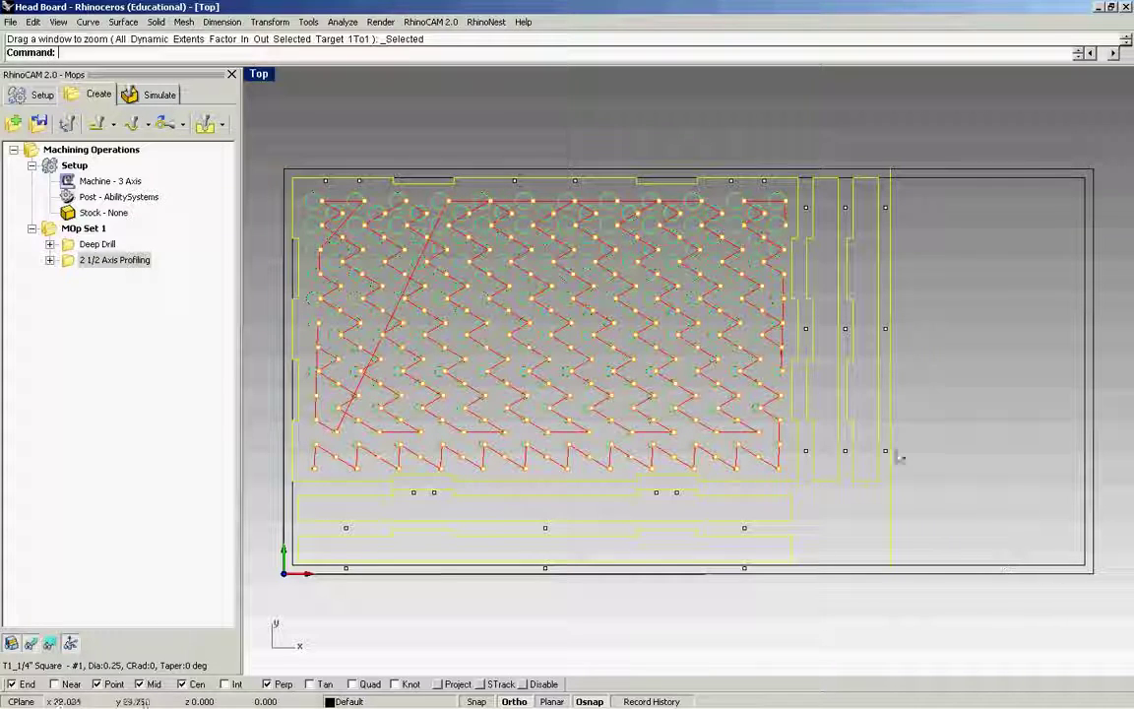
pyautogui.click(115, 125)
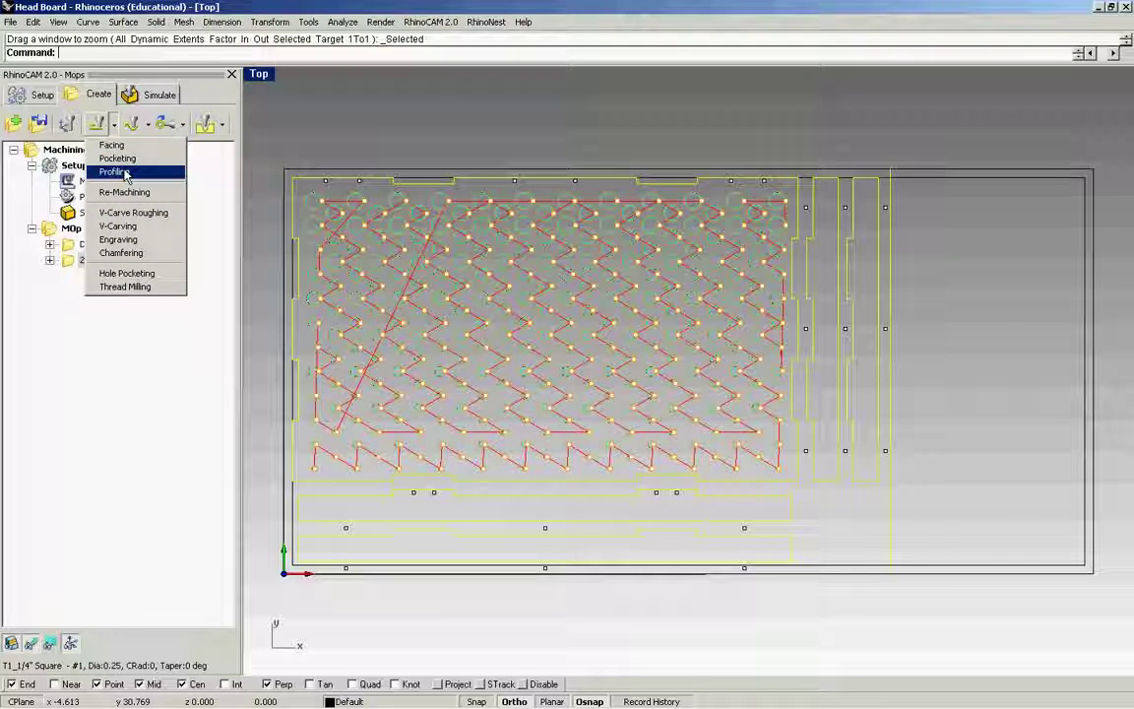
pyautogui.click(116, 173)
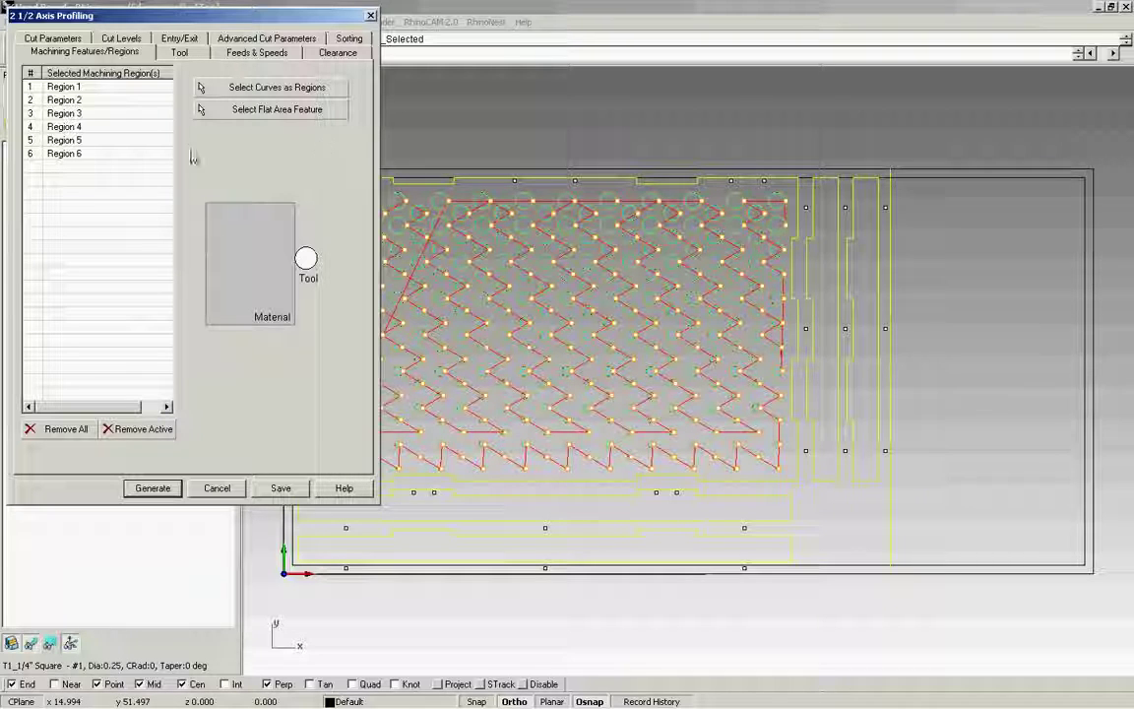
# - Check the new operation's tool, feeds and clearance settings, and have it profile on the Outside of closed curves
pyautogui.click(173, 53)
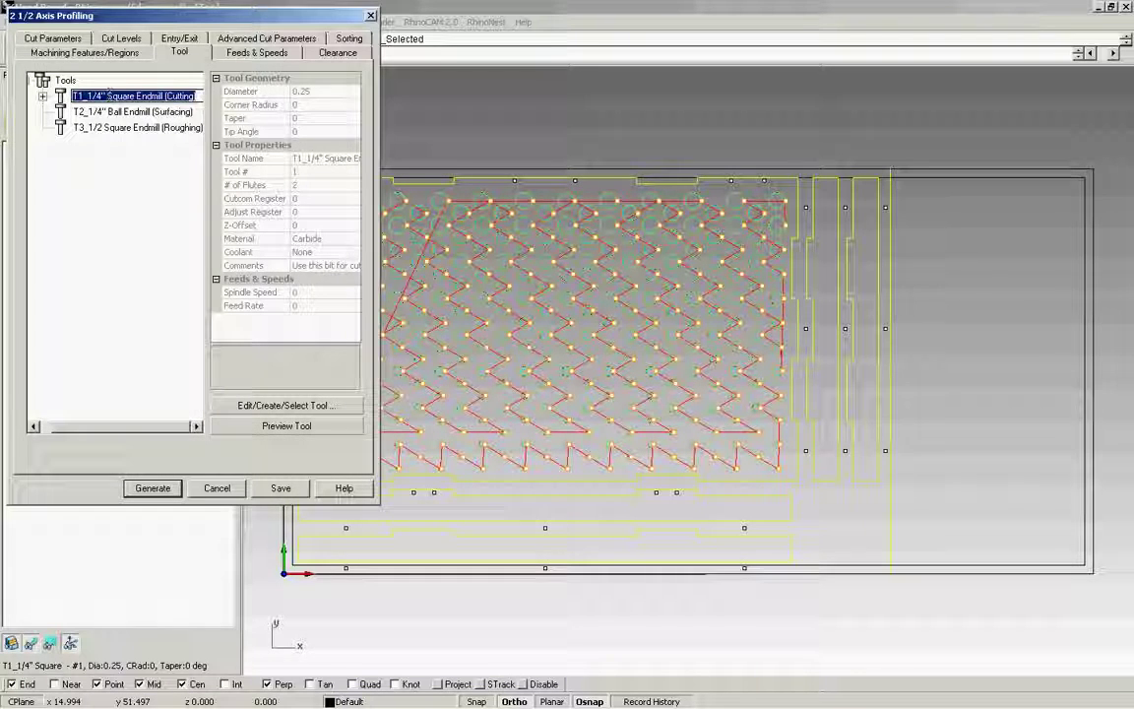
pyautogui.click(256, 53)
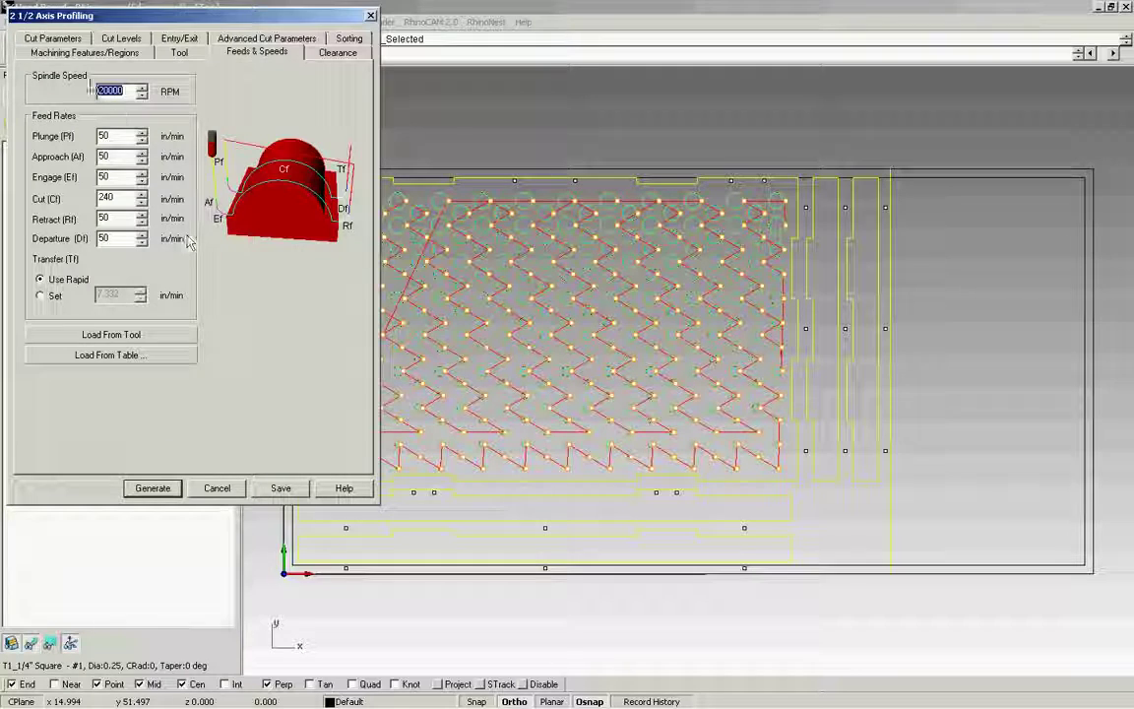
pyautogui.click(336, 54)
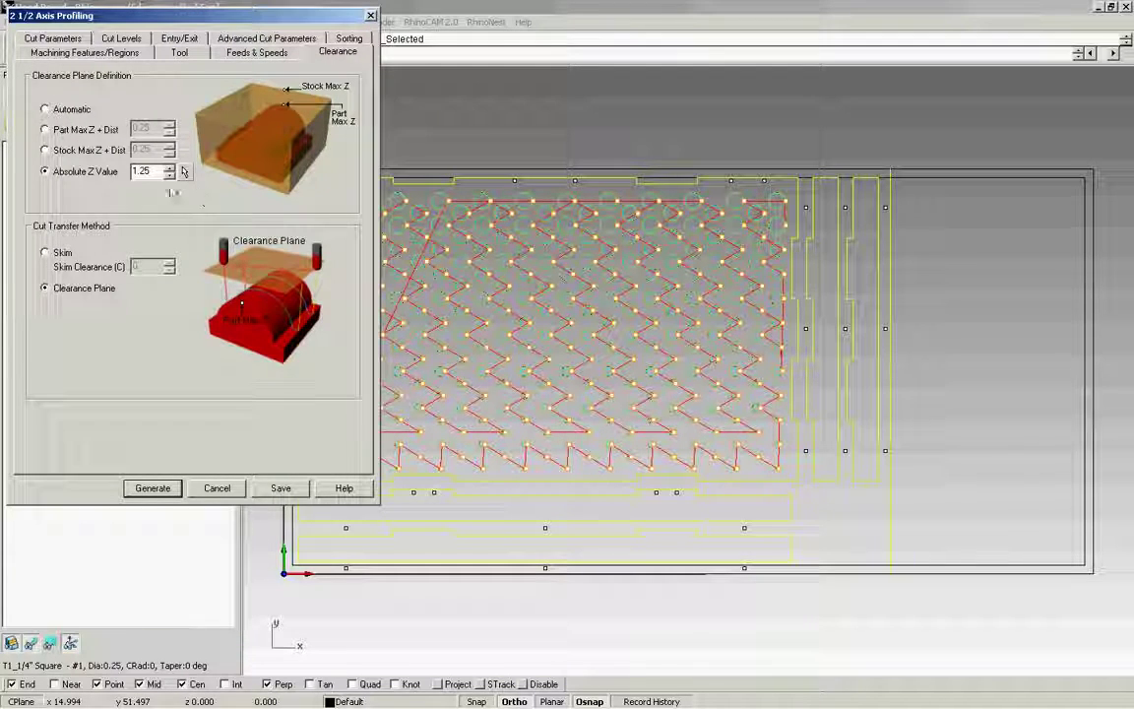
pyautogui.click(55, 38)
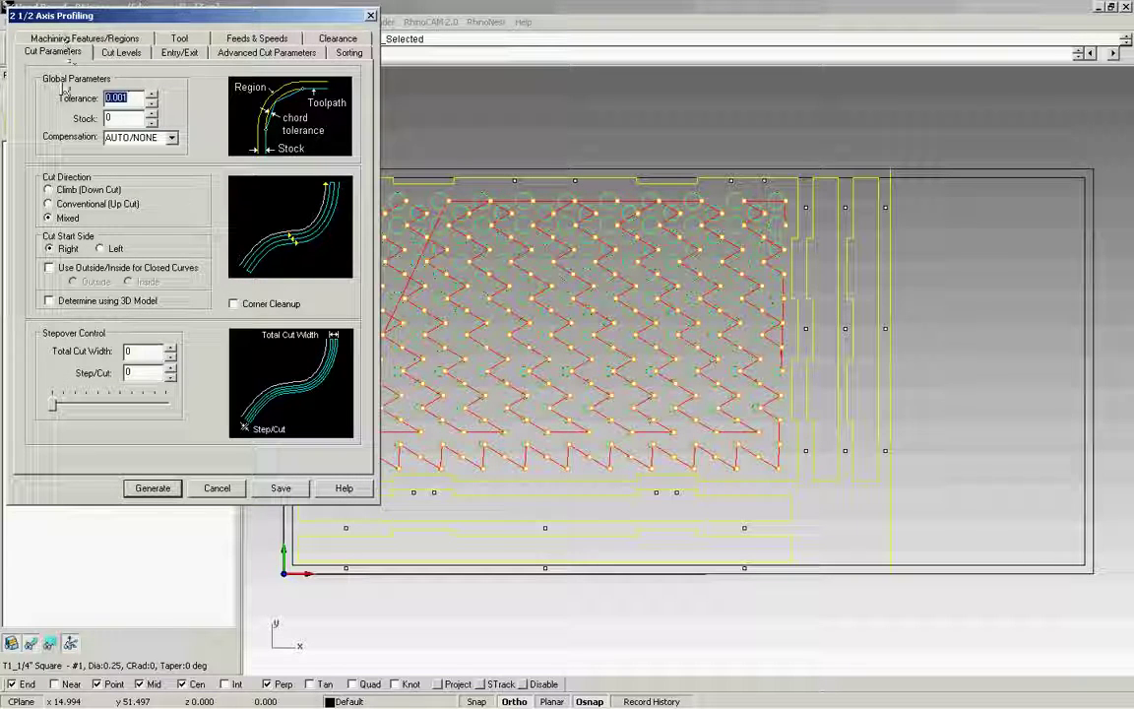
pyautogui.moveTo(103, 17); pyautogui.dragTo(172, 91)
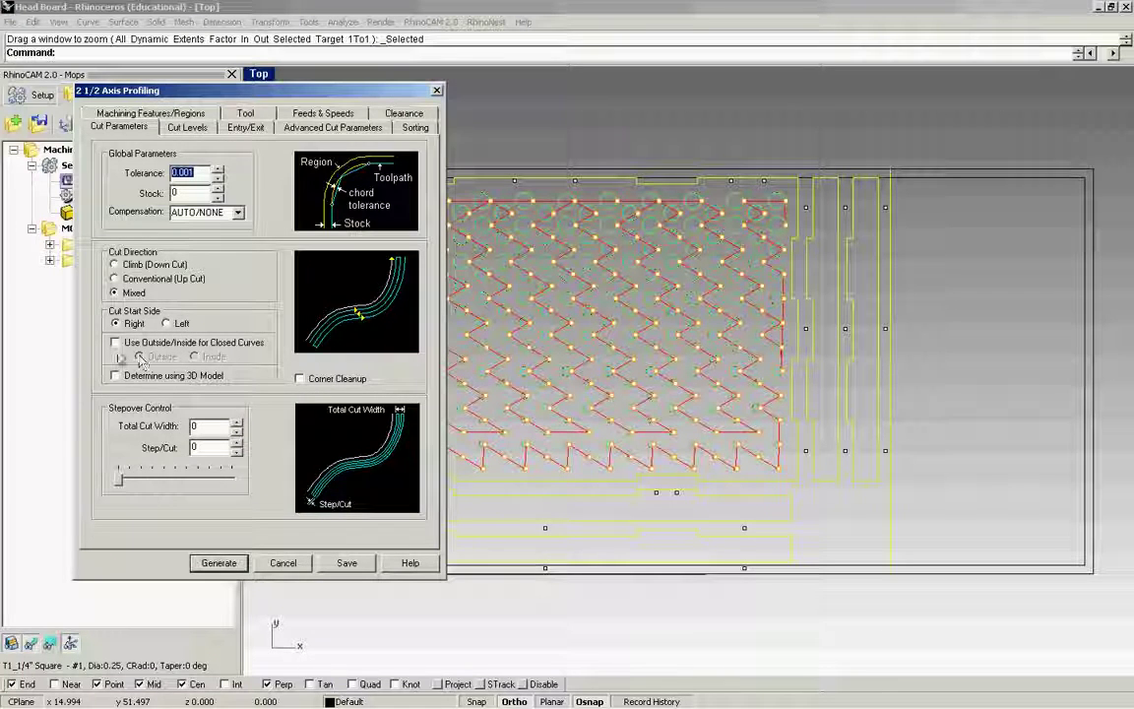
pyautogui.click(116, 341)
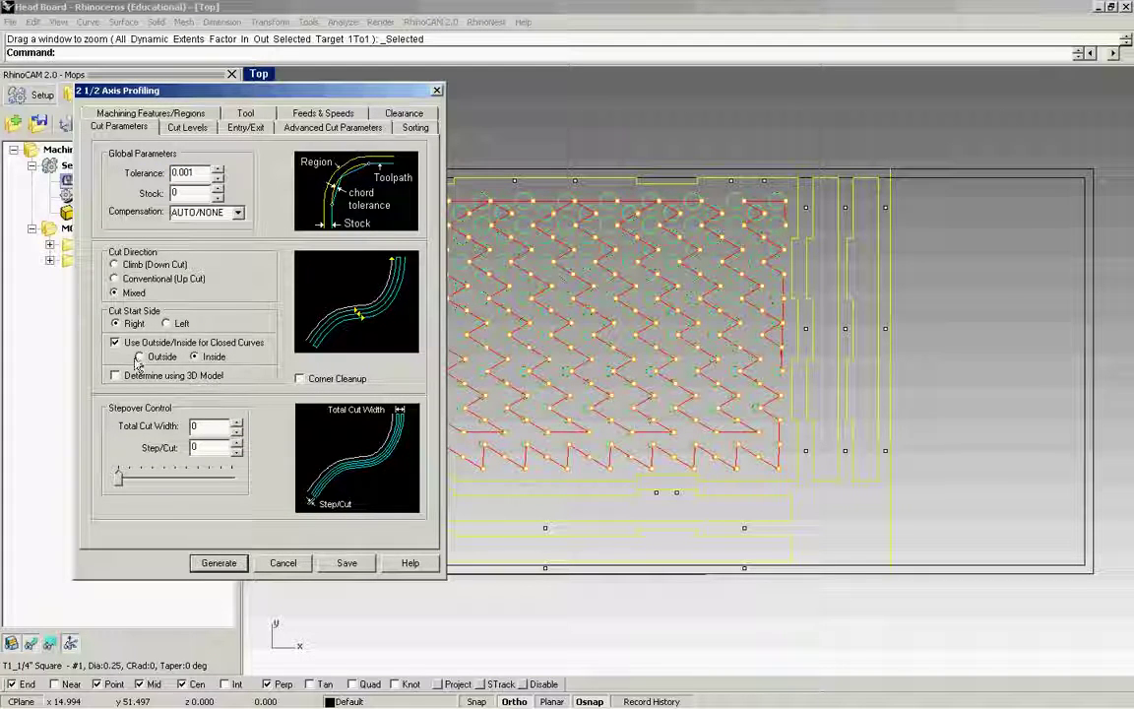
pyautogui.click(139, 358)
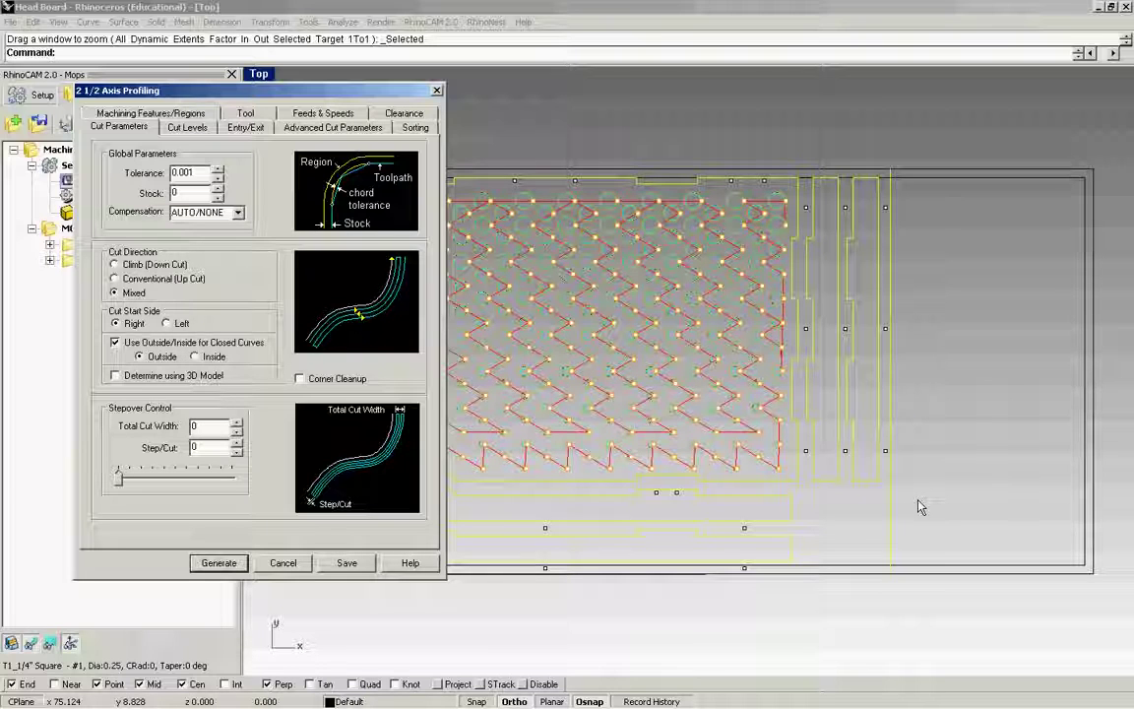
# - Set the outline profiling operation's total cut depth to .8
pyautogui.click(197, 129)
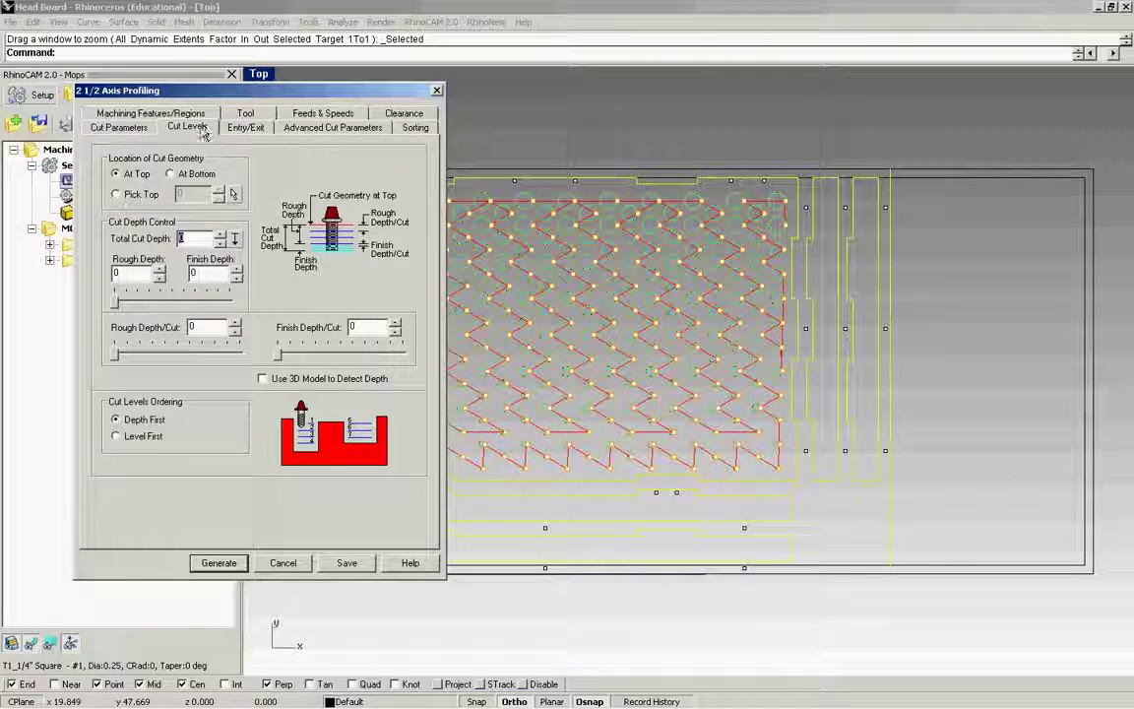
pyautogui.click(203, 238)
pyautogui.moveTo(203, 239); pyautogui.dragTo(121, 244)
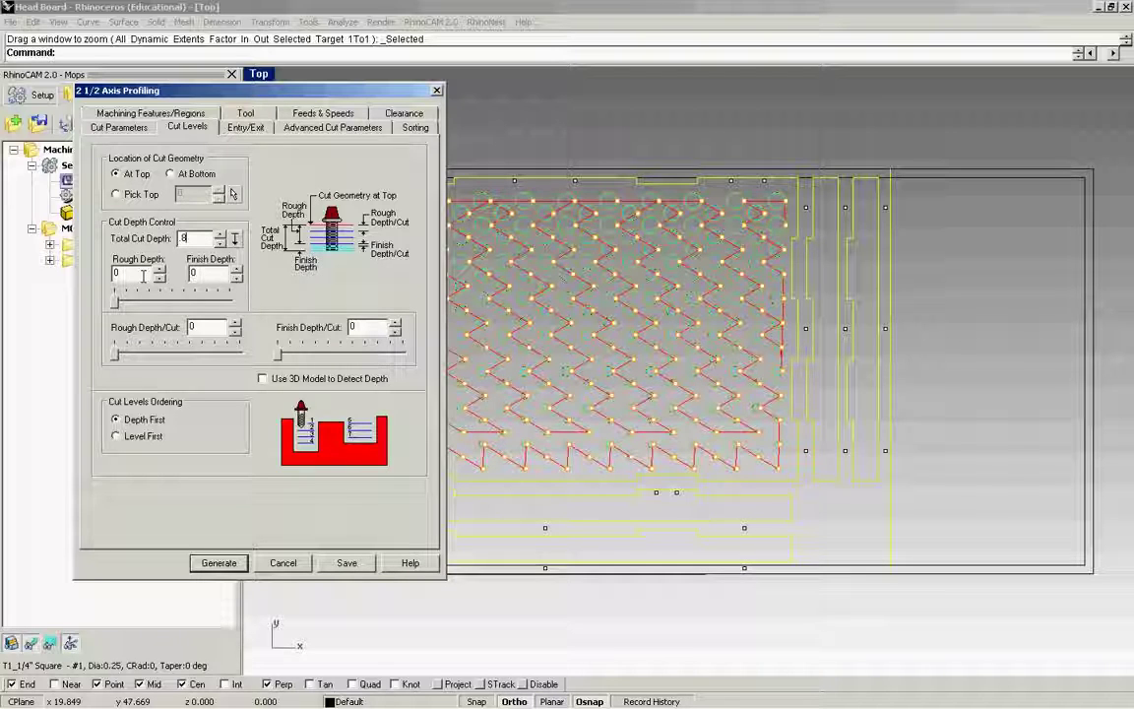
# - Set the outline operation's rough depth to .375 and reduce its finish depth per cut to 0.1275
pyautogui.click(143, 275)
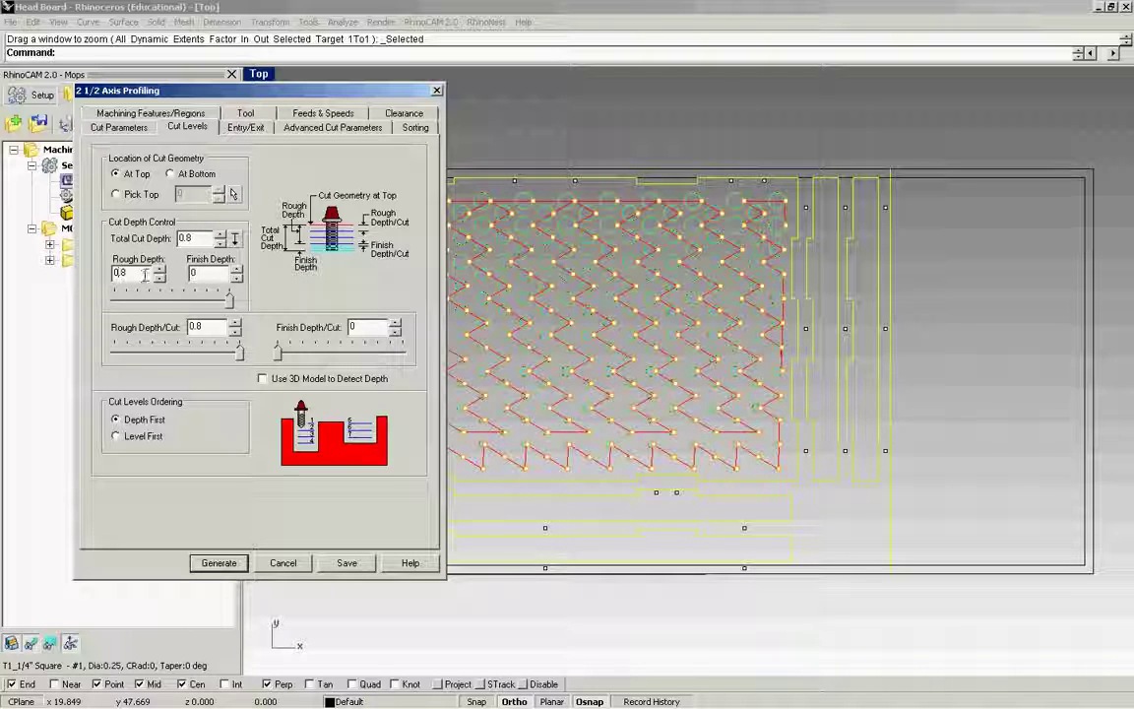
pyautogui.moveTo(145, 275); pyautogui.dragTo(114, 267)
pyautogui.press('BackSpace')
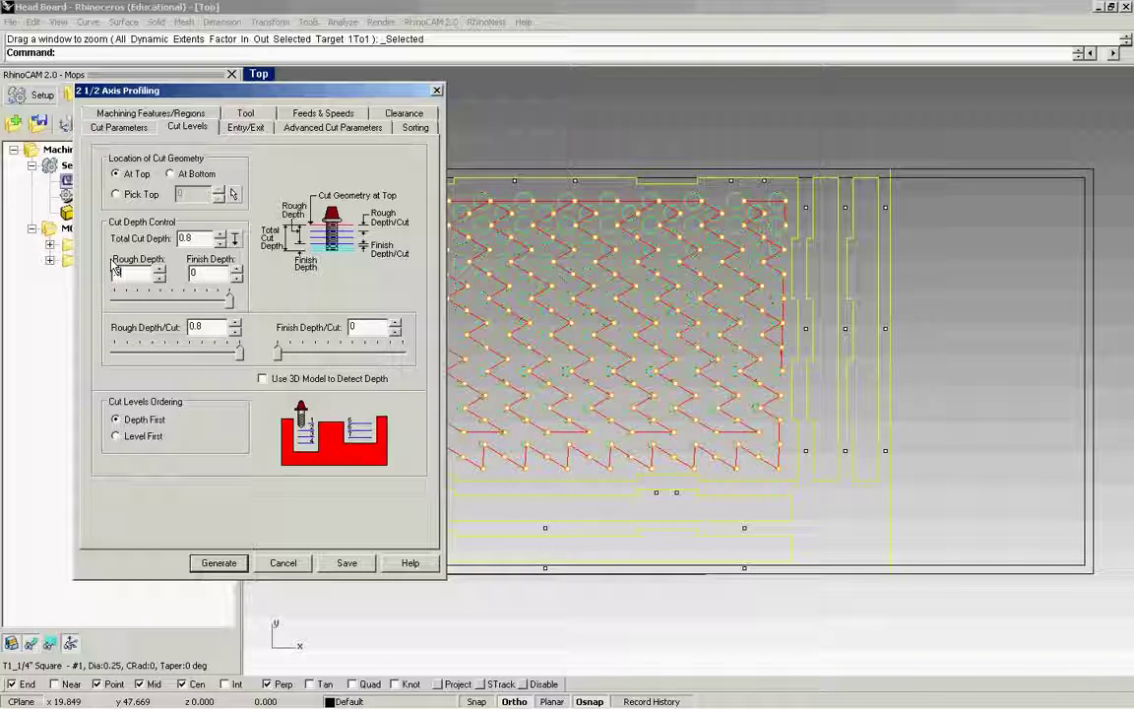
pyautogui.write('.375')
pyautogui.click(218, 279)
pyautogui.moveTo(404, 354); pyautogui.dragTo(306, 357)
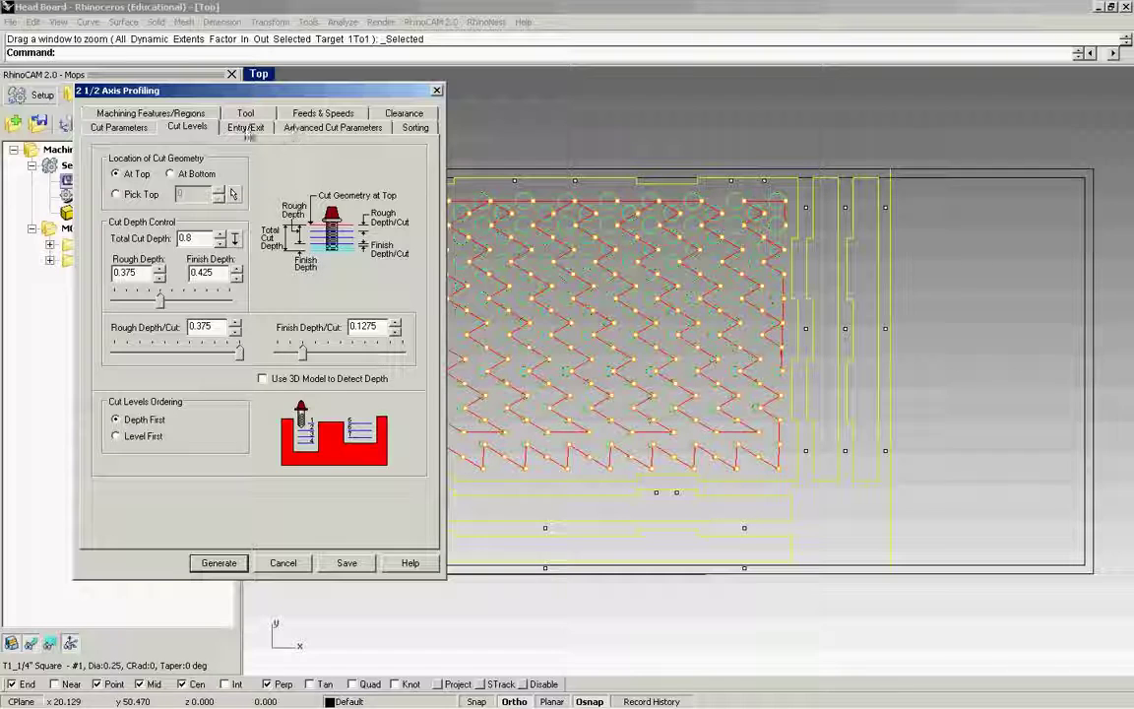
# - Check the entry/exit and advanced cut settings, apply Minimum Distance Sort from the lower left, and generate the outline toolpath
pyautogui.click(245, 130)
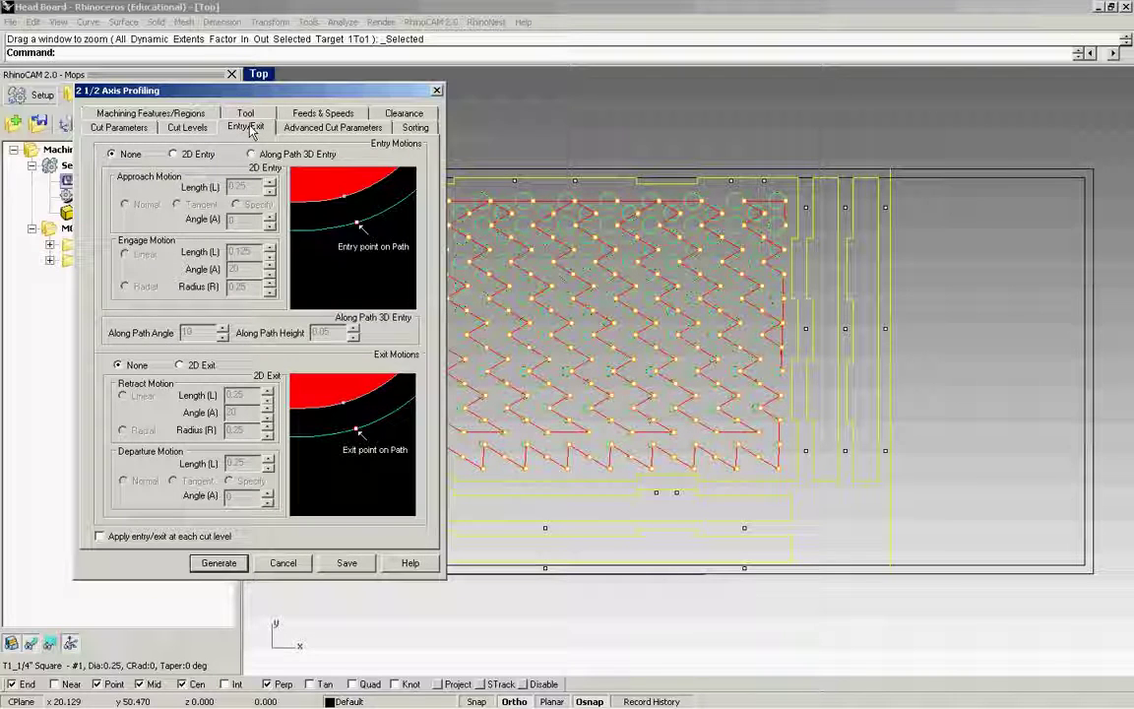
pyautogui.click(330, 128)
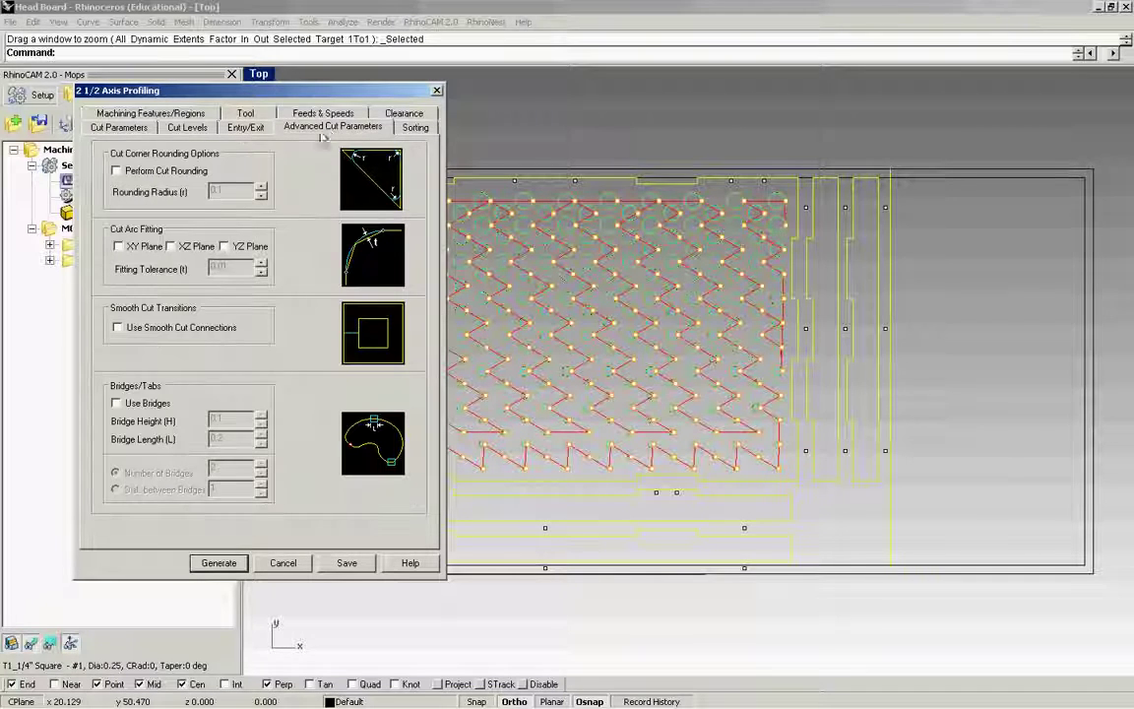
pyautogui.click(422, 129)
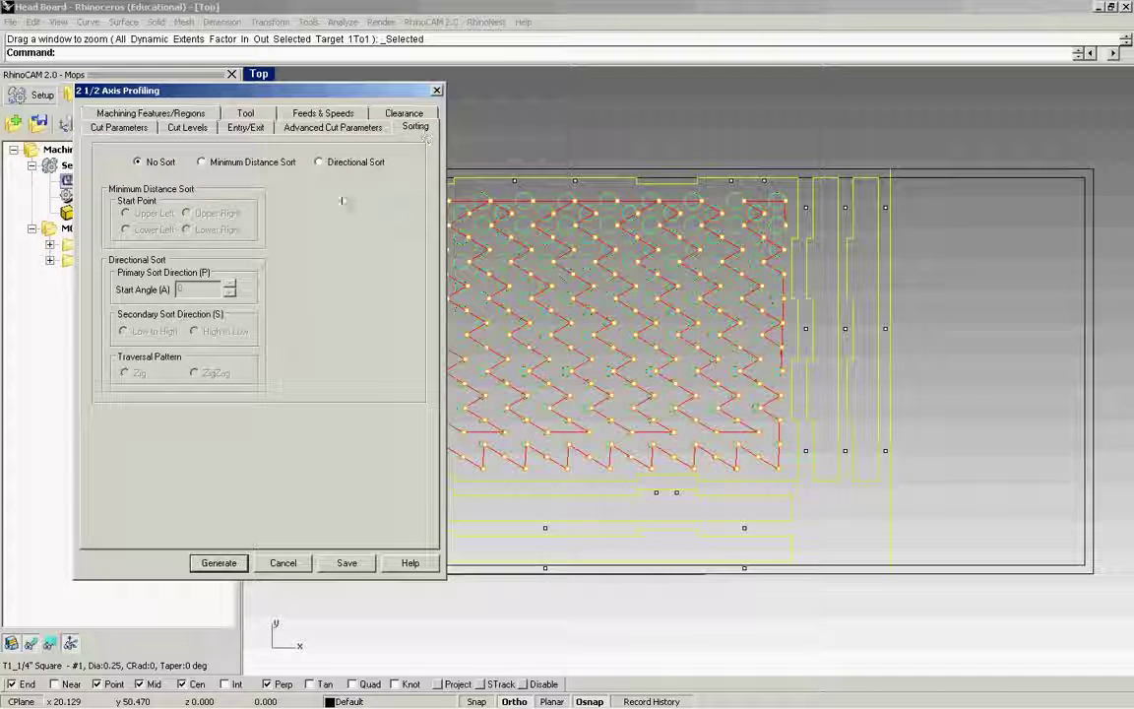
pyautogui.click(201, 162)
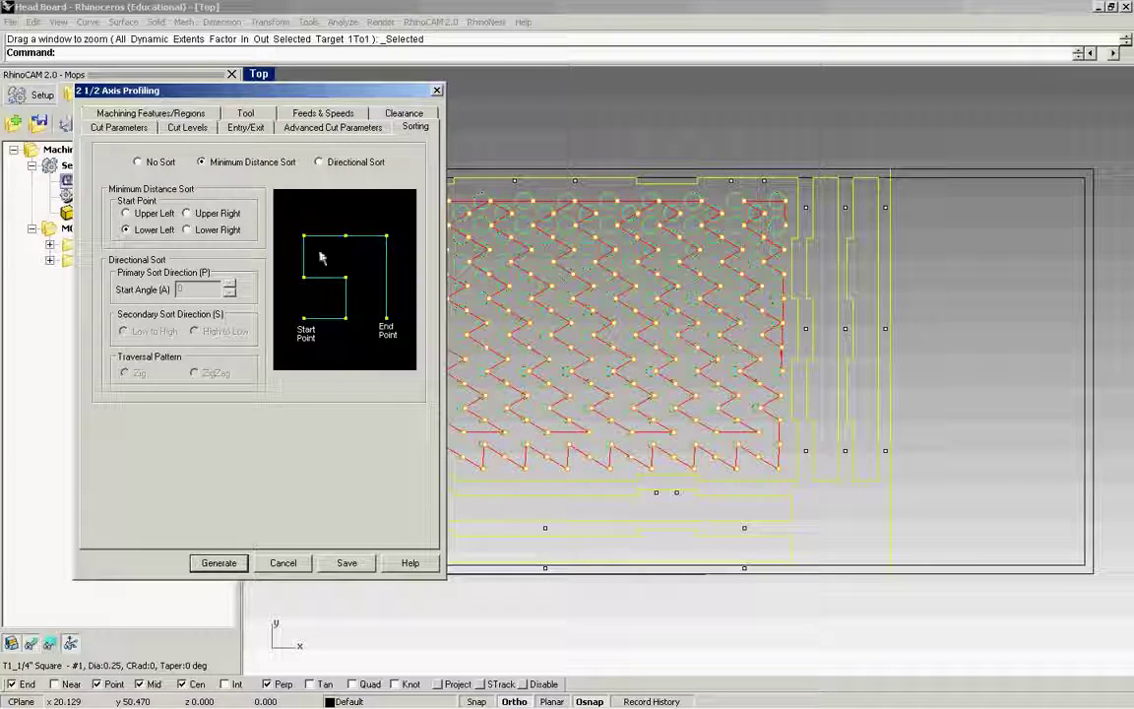
pyautogui.click(218, 563)
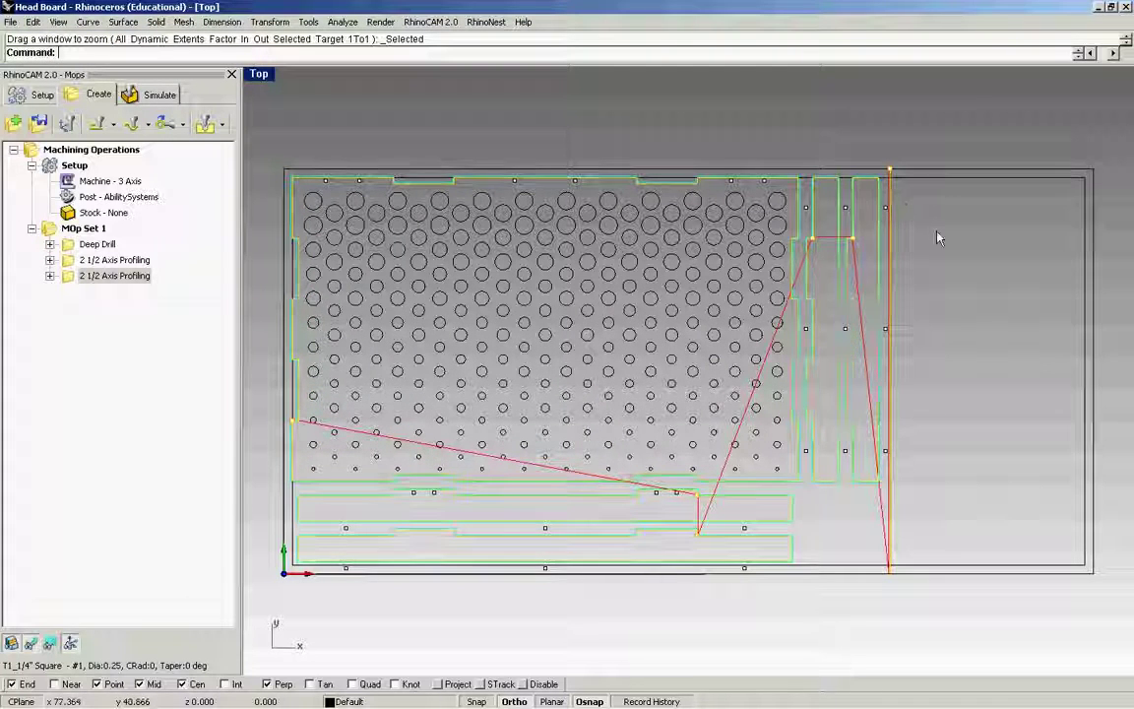
# - Inspect the toolpath beside the vertical cut-off line, and flip that line's direction with the Flip command
pyautogui.scroll(12, 904, 175)
pyautogui.scroll(6, 711, 185)
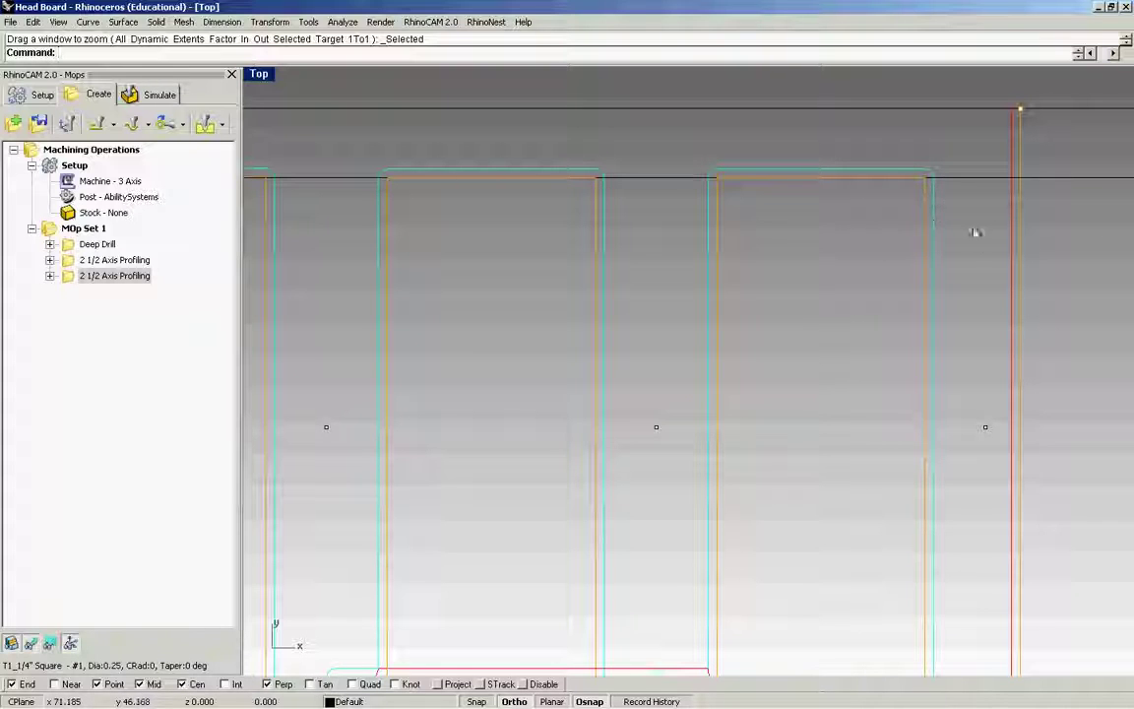
pyautogui.scroll(-5, 974, 233)
pyautogui.scroll(4, 1025, 342)
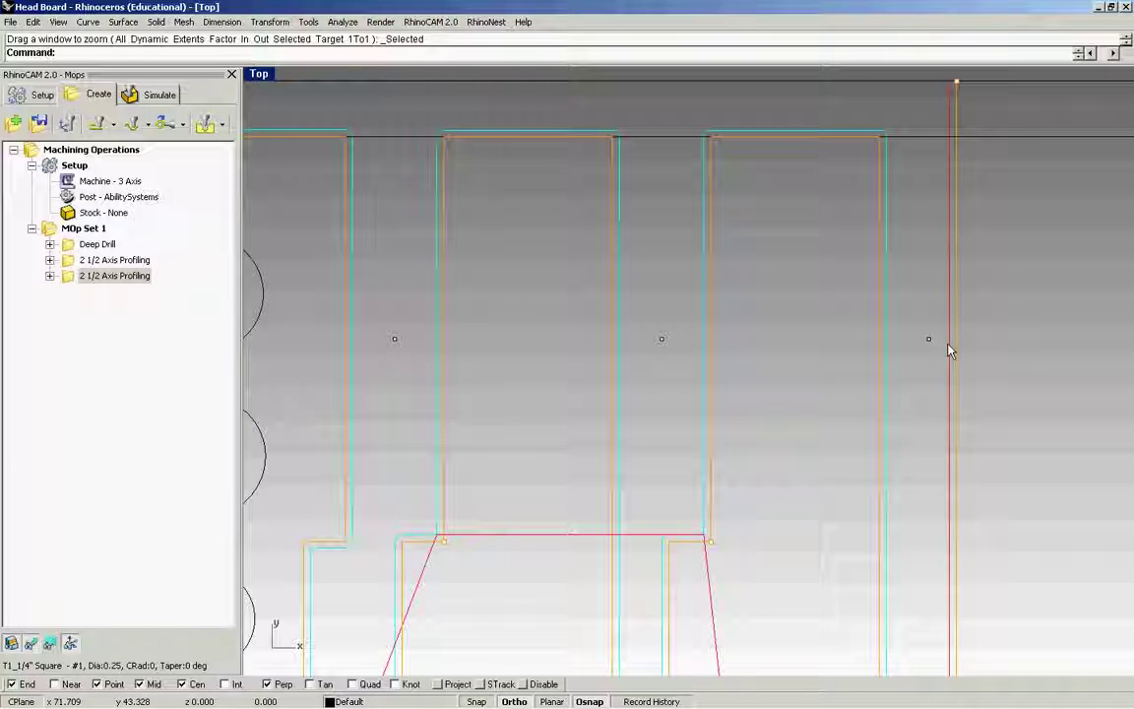
pyautogui.scroll(-12, 756, 201)
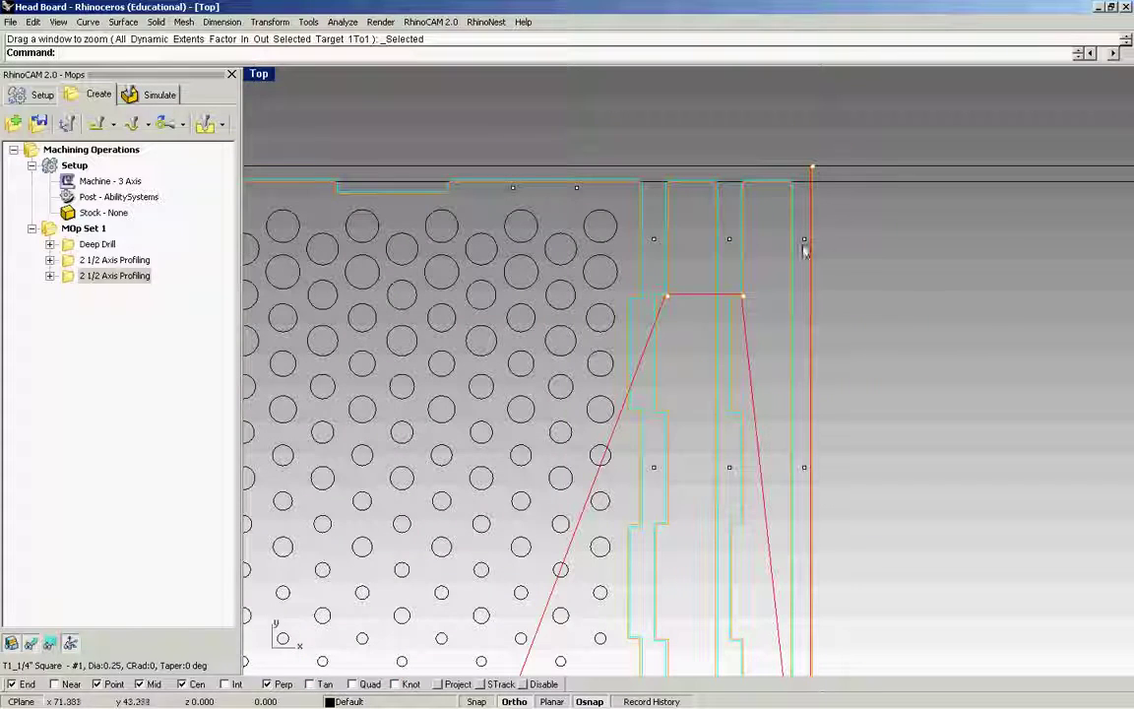
pyautogui.scroll(12, 798, 175)
pyautogui.scroll(2, 799, 180)
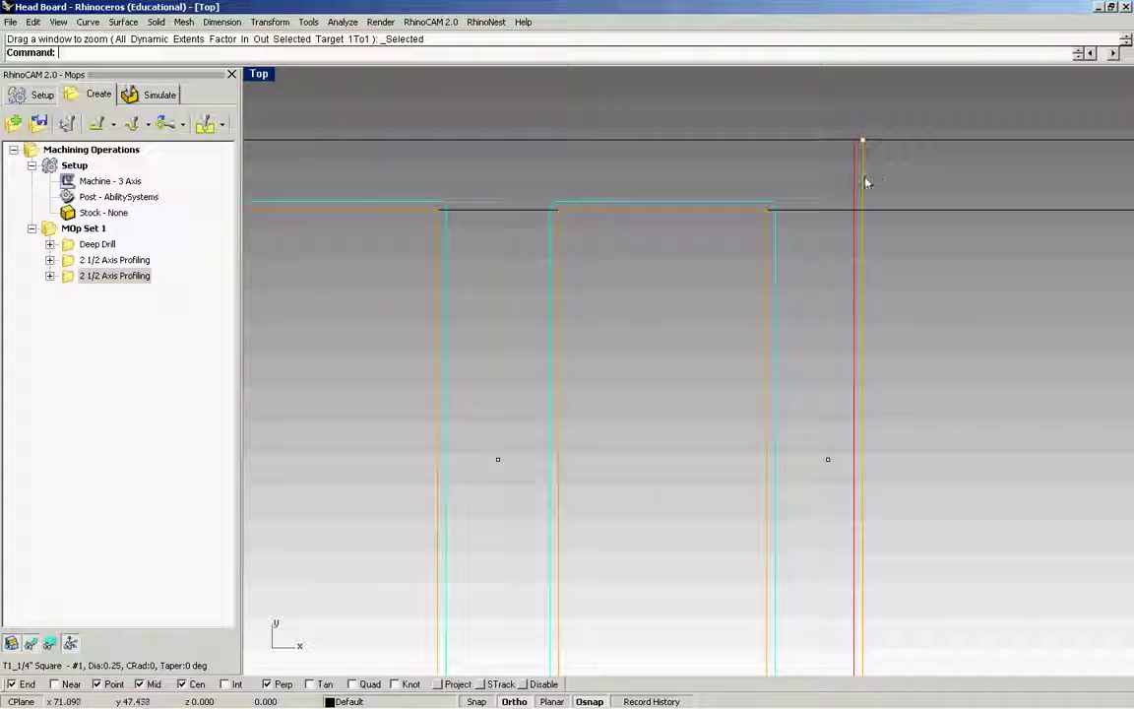
pyautogui.click(863, 184)
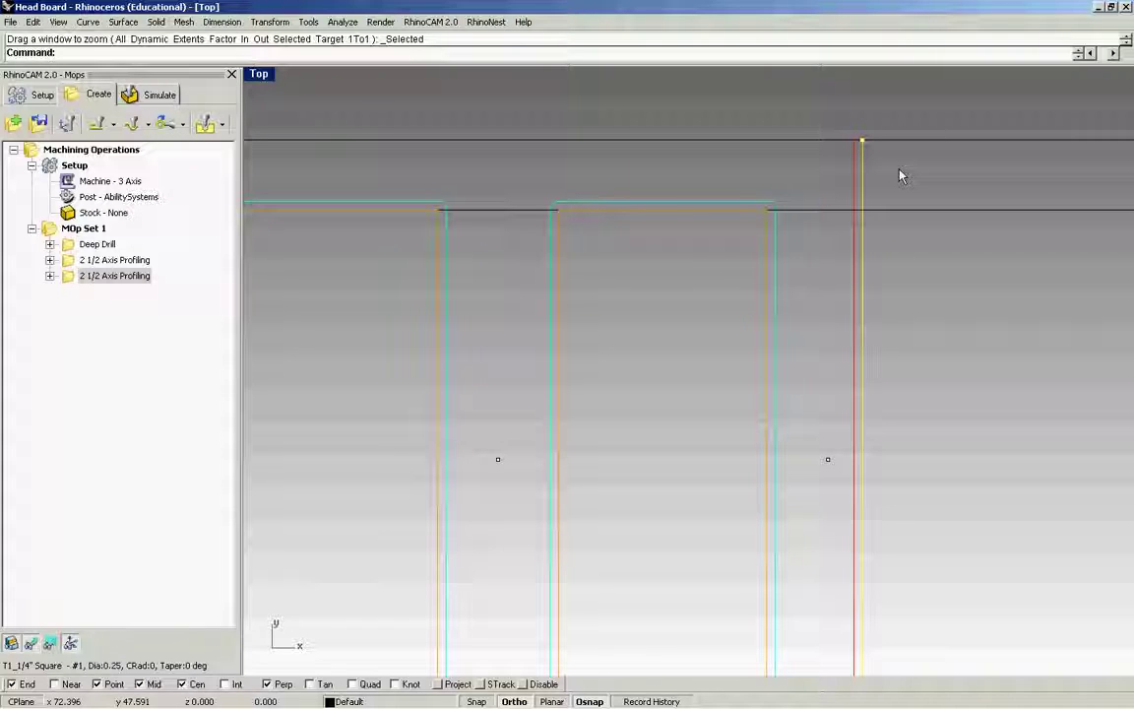
pyautogui.write('Flip')
pyautogui.press('Return')
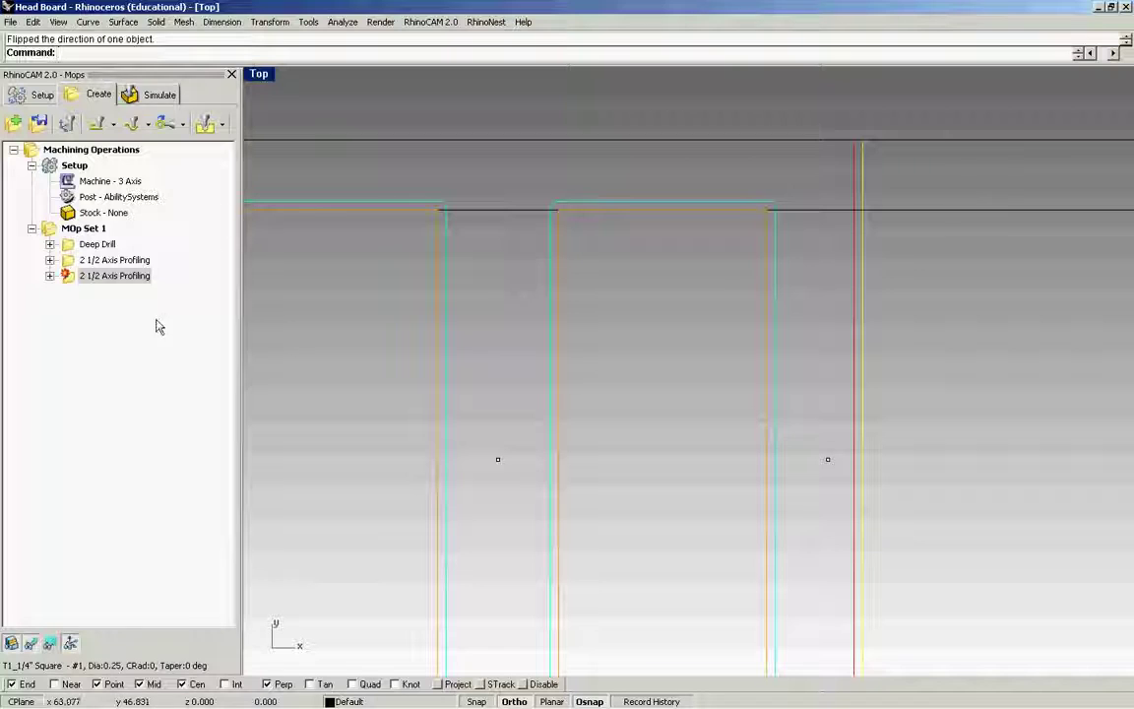
# - Regenerate the outline profiling operation and check its toolpath on the cut-off line and across the whole sheet
pyautogui.click(68, 282)
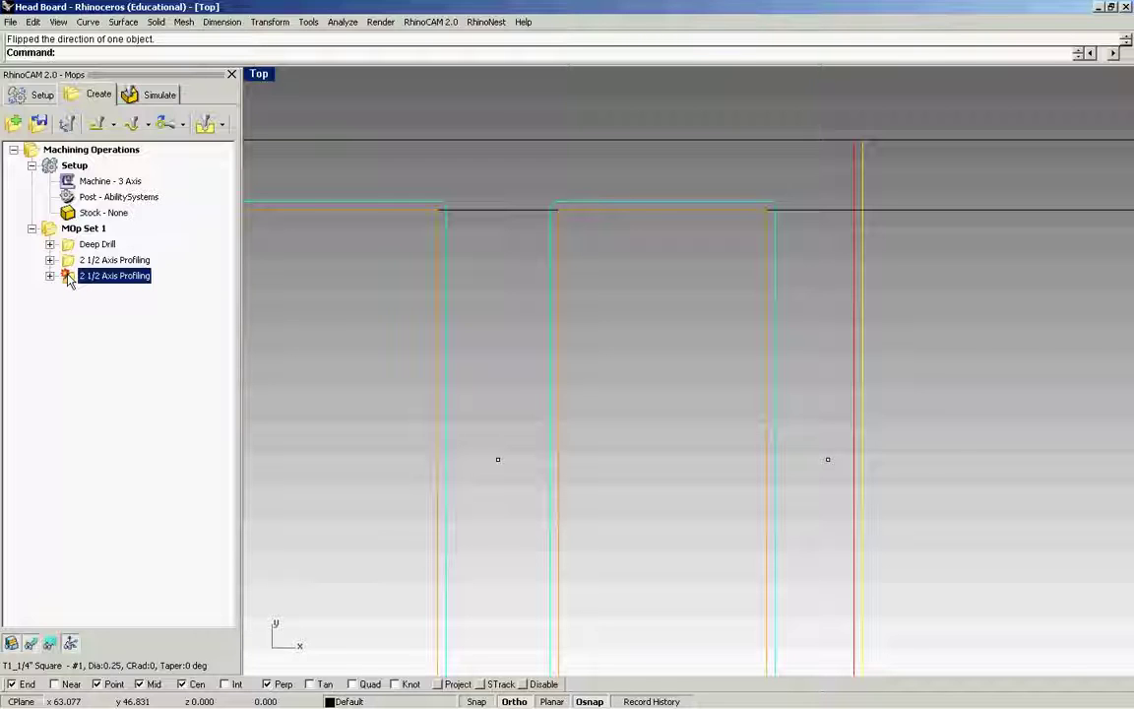
pyautogui.rightClick(68, 279)
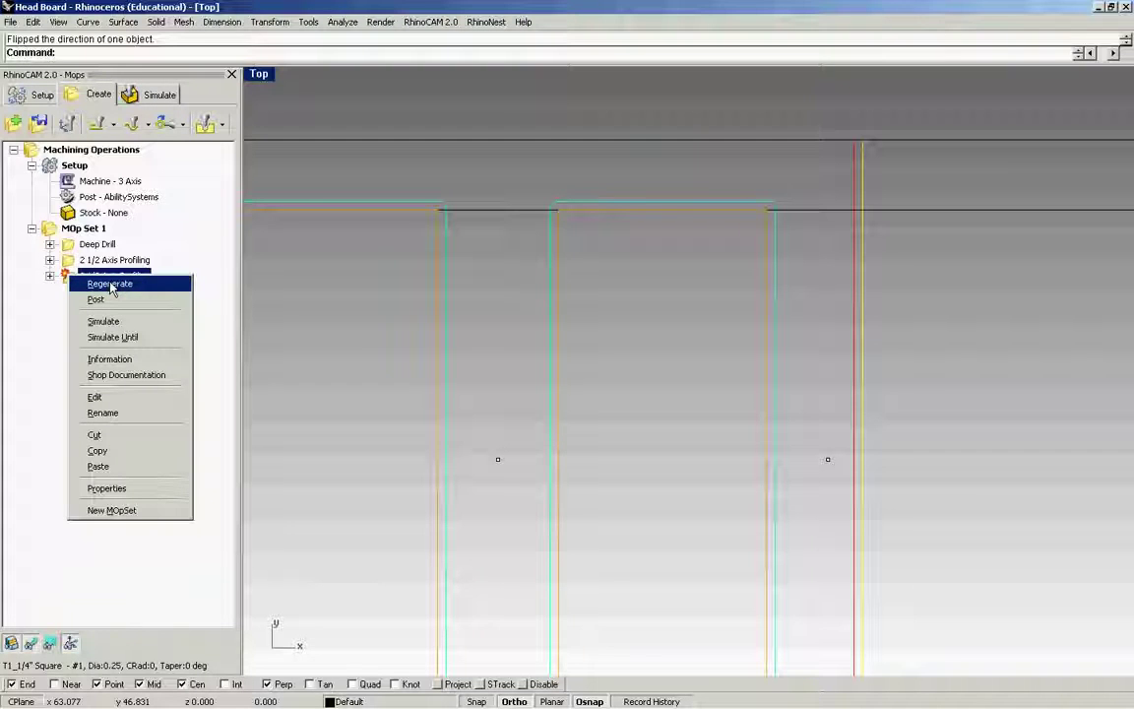
pyautogui.click(110, 285)
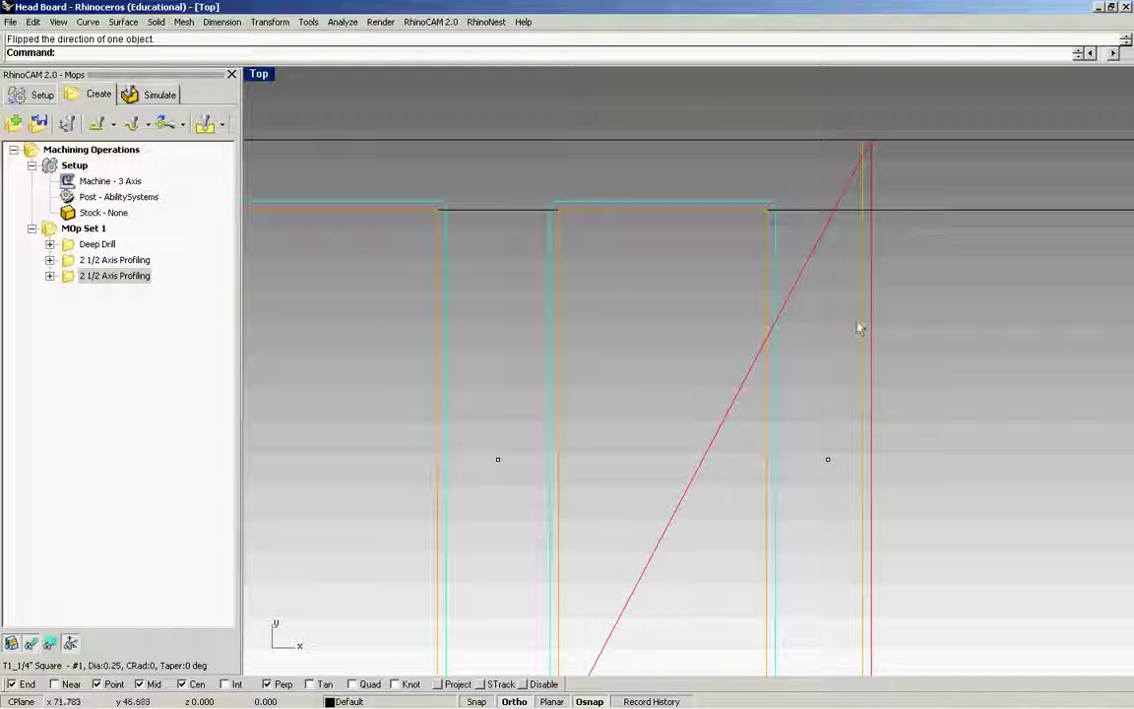
pyautogui.scroll(-5, 861, 324)
pyautogui.scroll(-3, 872, 307)
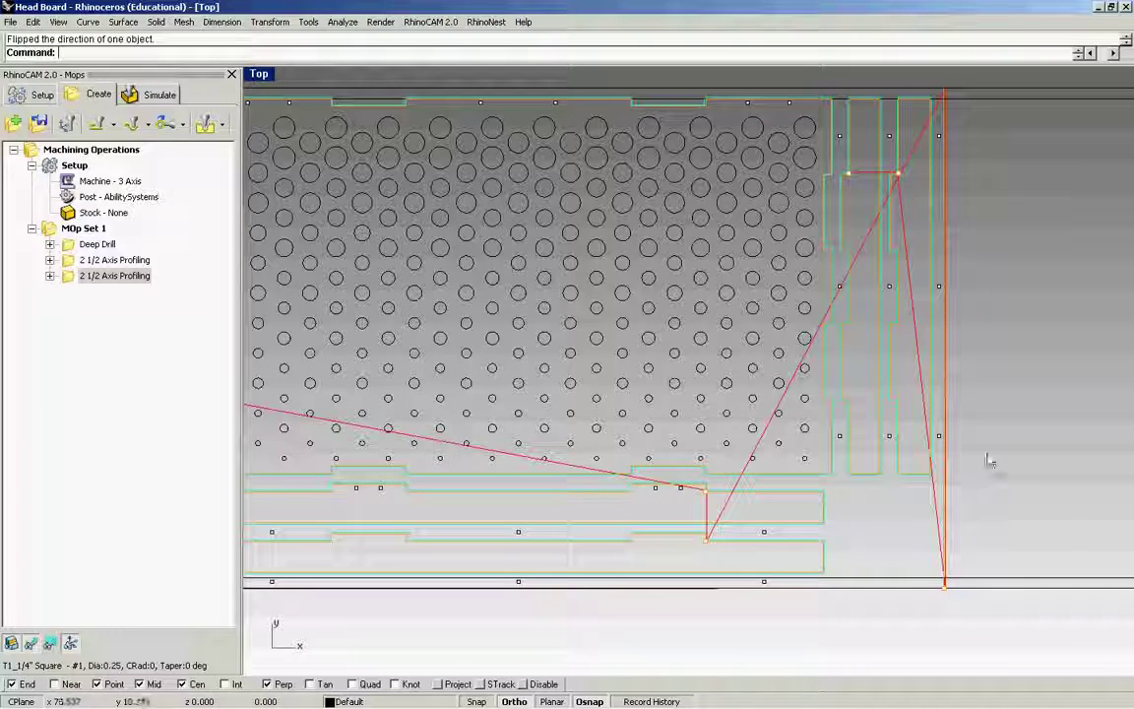
pyautogui.scroll(-4, 981, 473)
pyautogui.moveTo(982, 476); pyautogui.dragTo(924, 471, button='right')
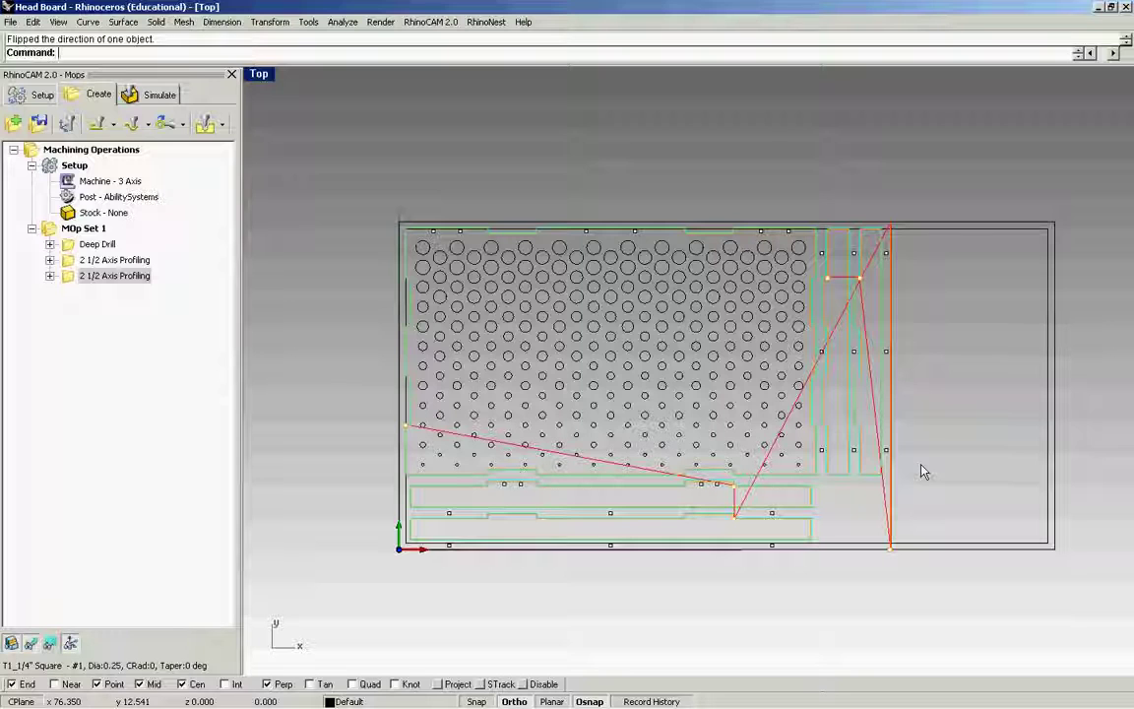
pyautogui.moveTo(169, 703)
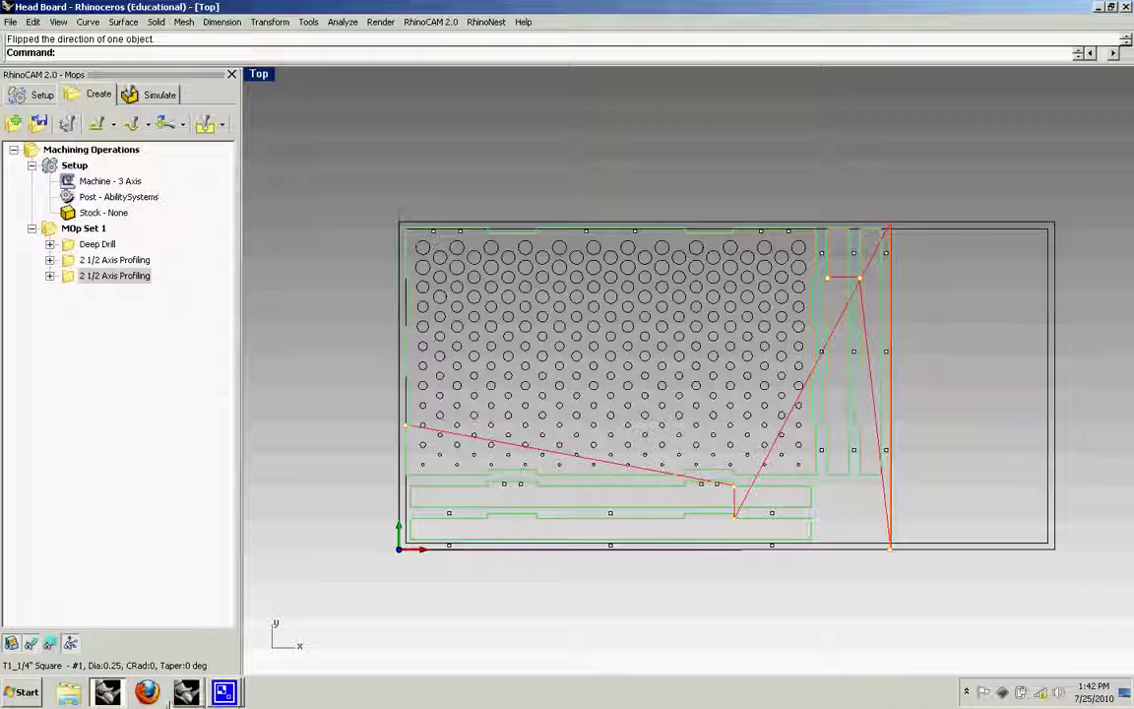